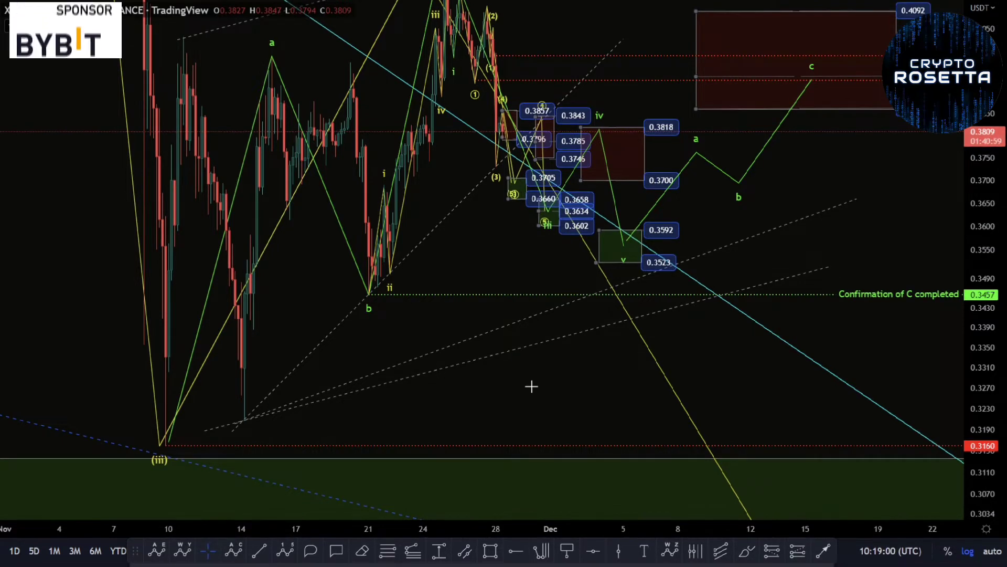
- Set the chart interval to 1 hour
scroll(502, 301, "up", 5)
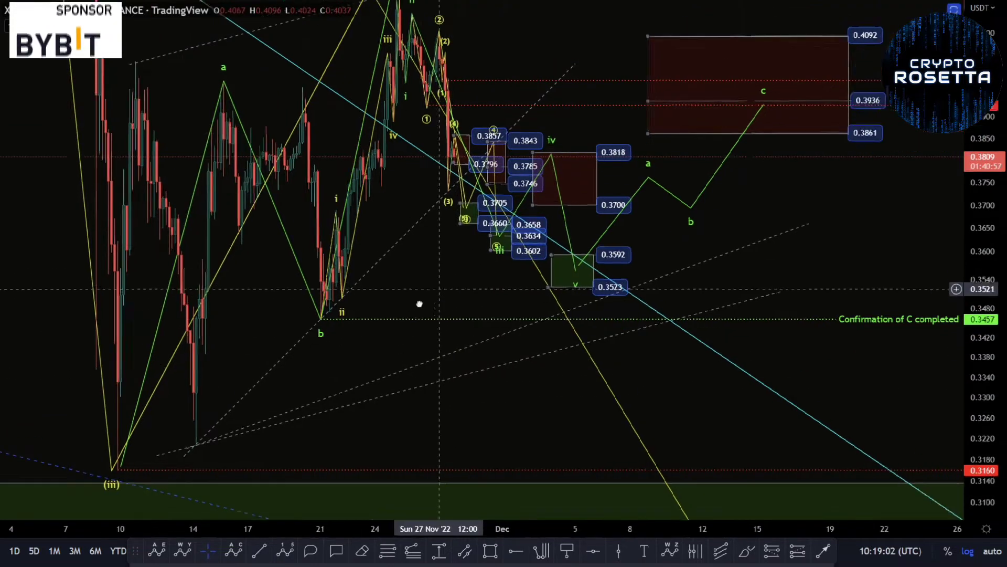
left_click_drag(570, 327, 577, 330)
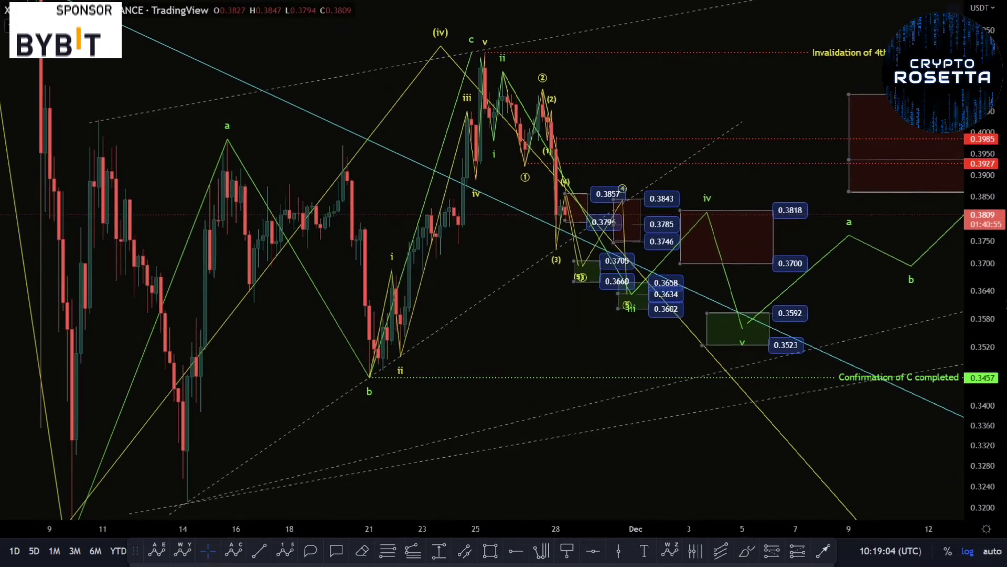
scroll(1003, 290, "down", 3)
scroll(528, 327, "down", 2)
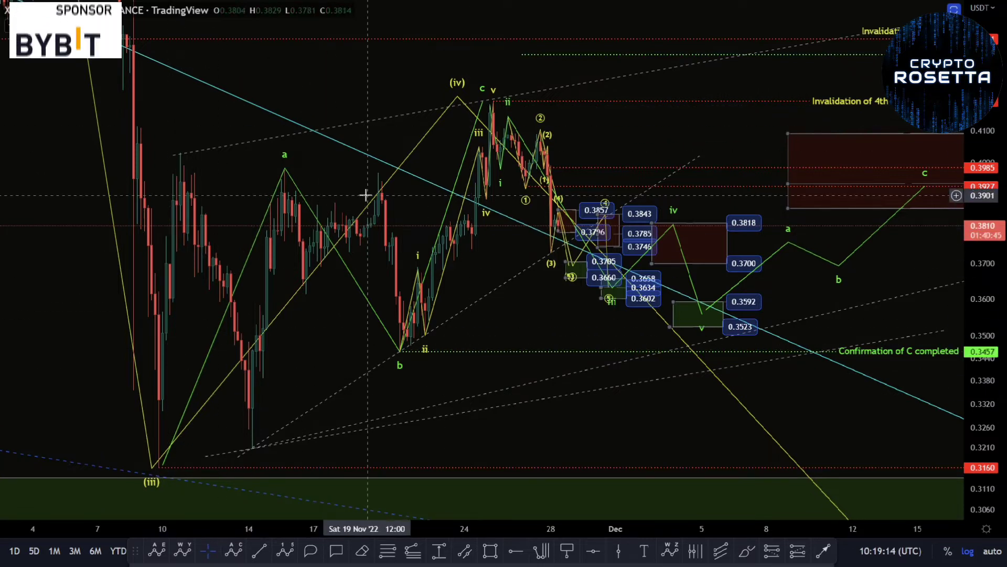
type("1H")
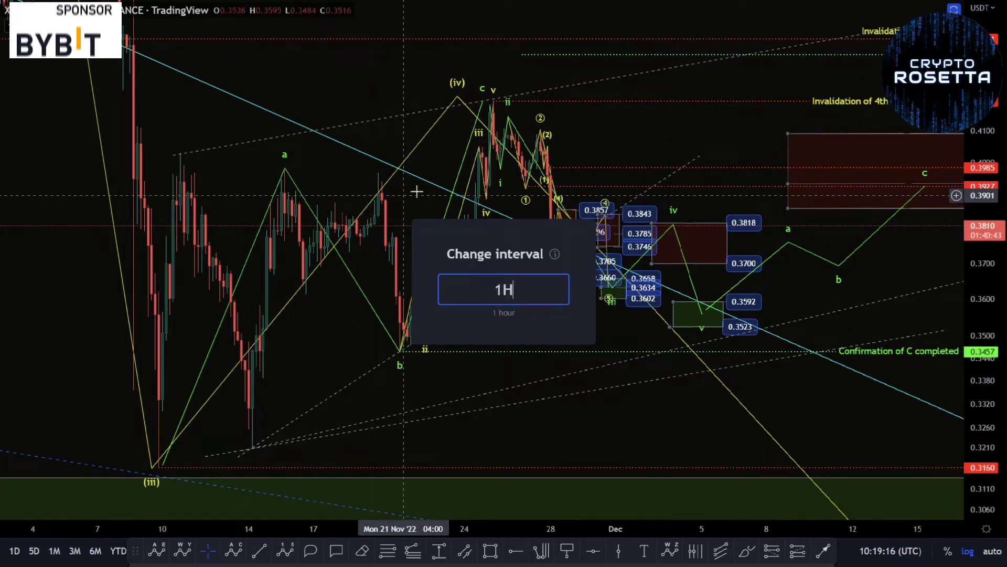
key("Return")
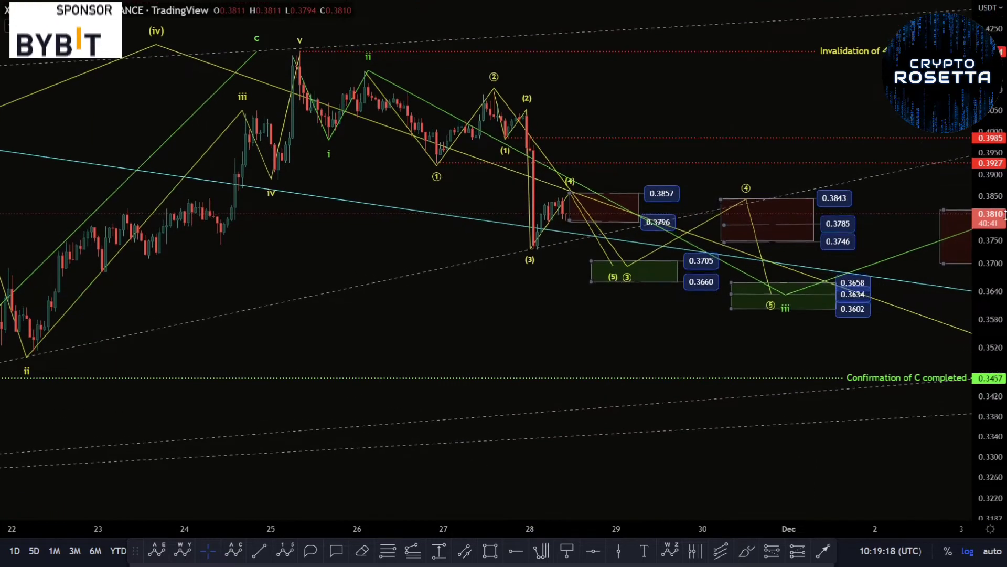
- Move the circled wave 3 point to about 0.3693 on 29 Nov, inside the green 0.3705–0.3660 box
left_click_drag(775, 45, 574, 124)
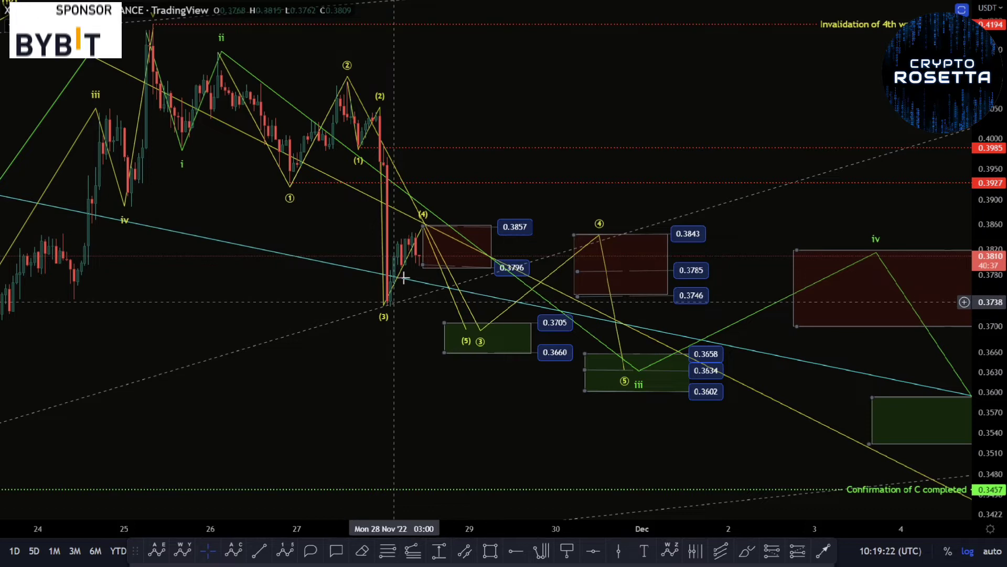
left_click(475, 345)
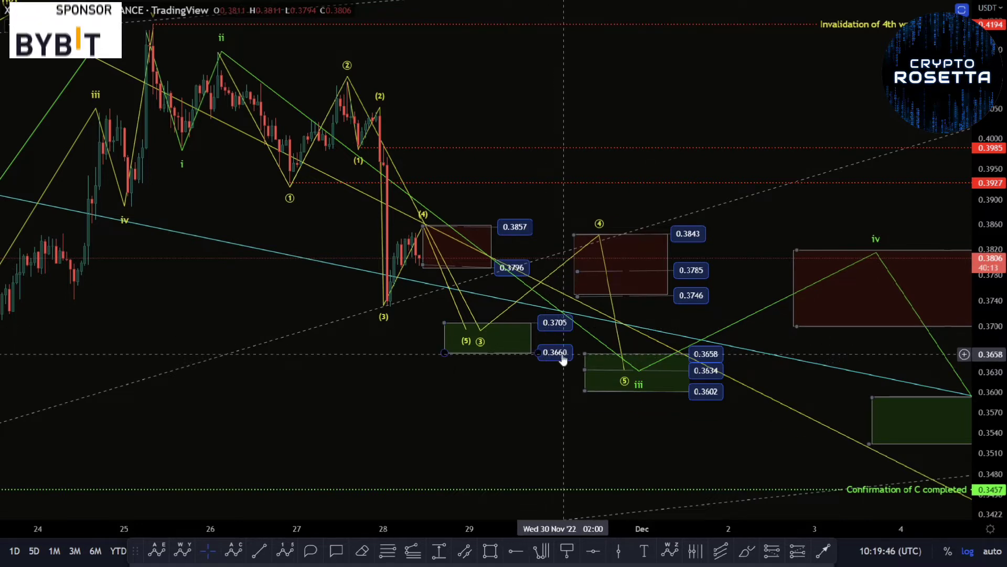
left_click_drag(523, 198, 456, 205)
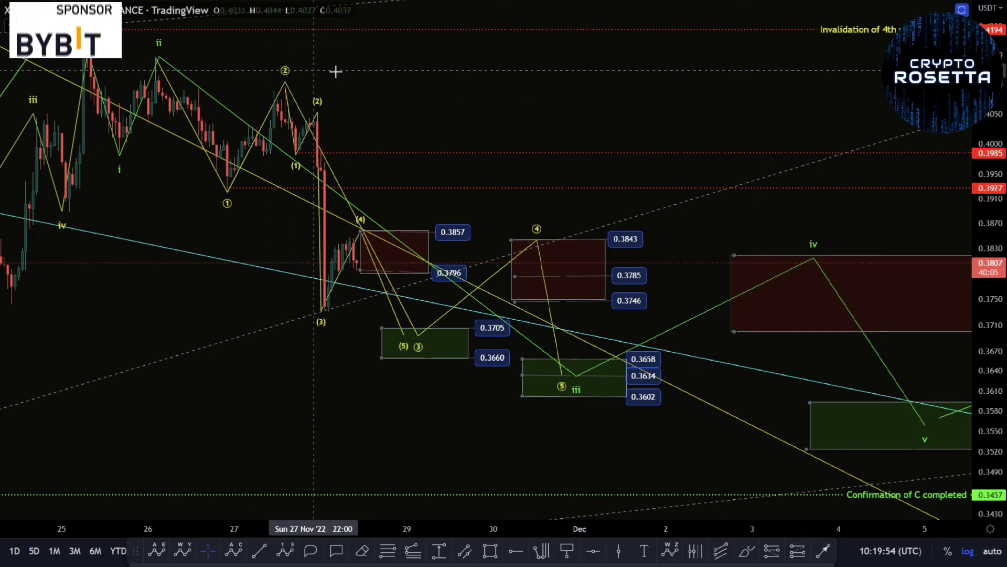
left_click(556, 365)
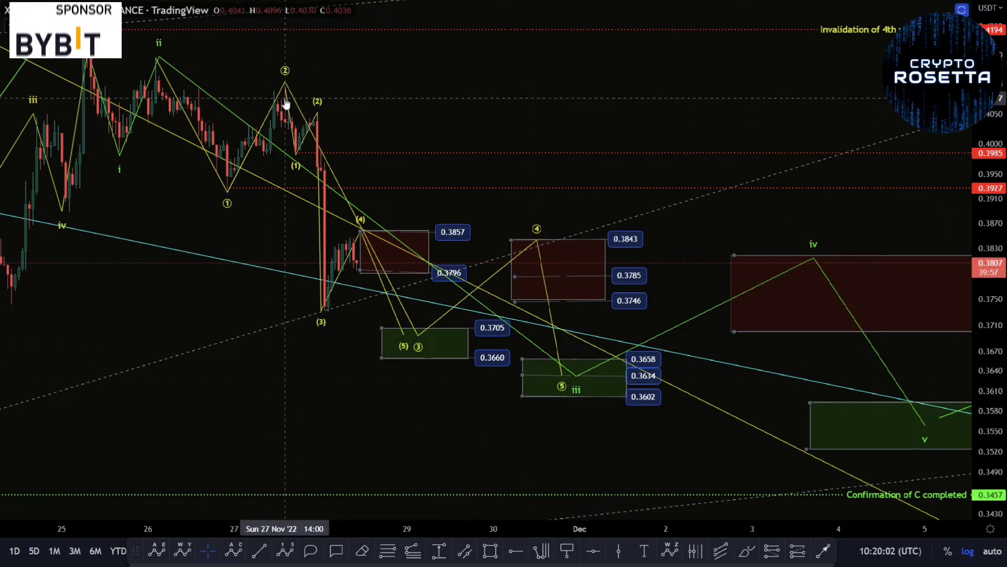
left_click(422, 345)
left_click(426, 340)
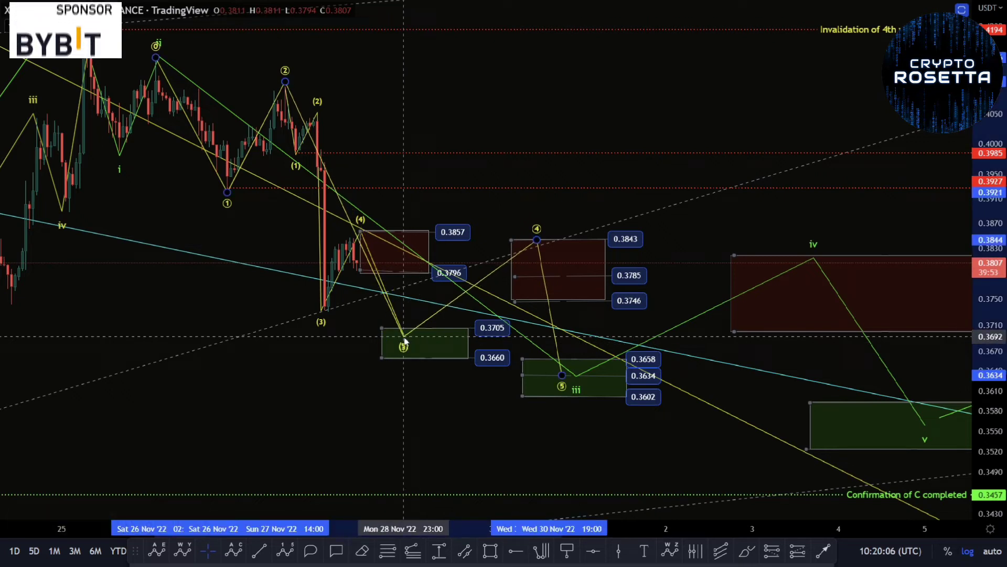
left_click(585, 385)
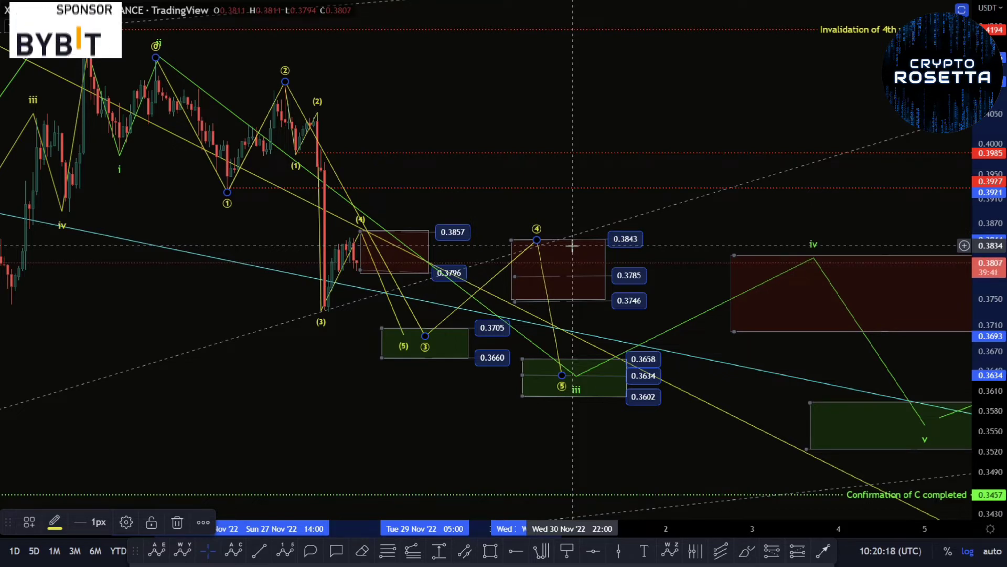
- Undo the accidental move of the red dotted horizontal line that starts at the circled wave 1 low
scroll(742, 353, "down", 3)
left_click_drag(839, 362, 541, 322)
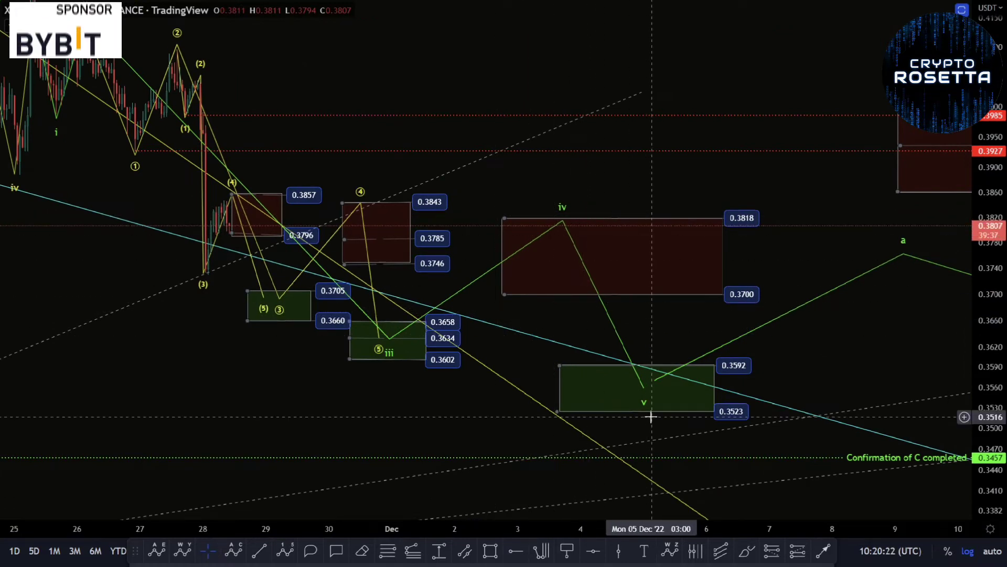
left_click(679, 383)
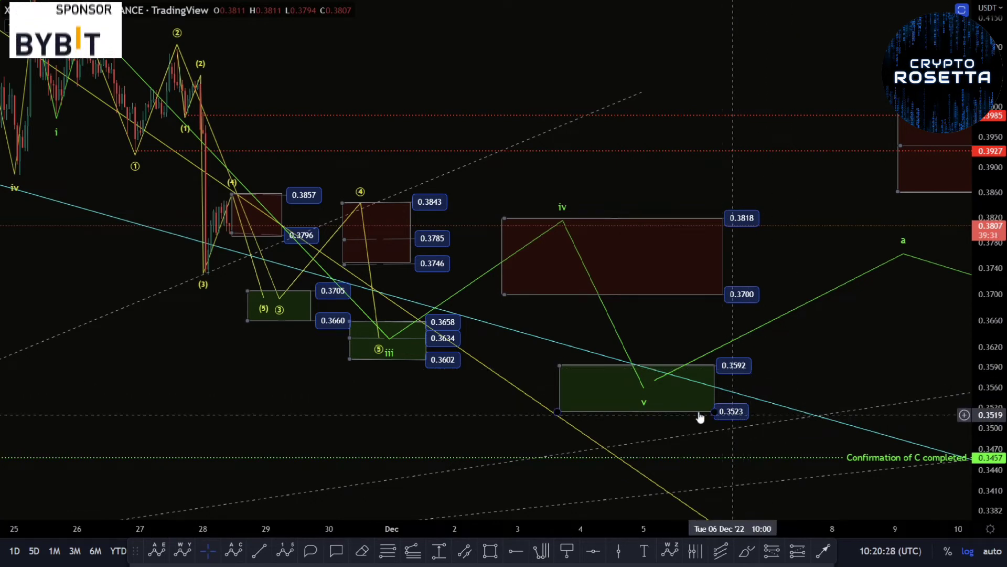
scroll(462, 322, "down", 3)
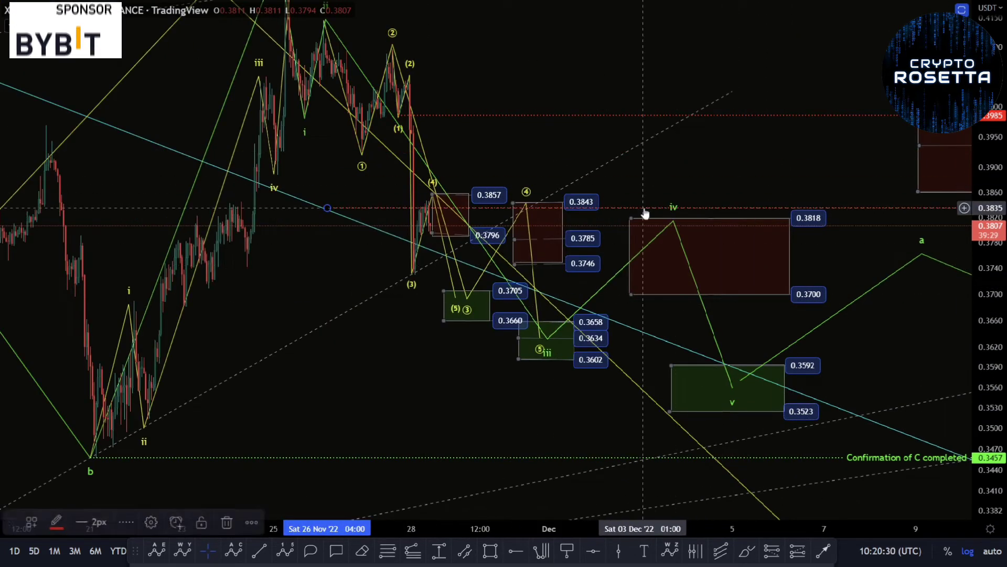
key("ctrl+z")
- Examine the projected green a-b-c recovery after wave v and its red 0.3861–0.4092 target box
left_click_drag(726, 164, 279, 215)
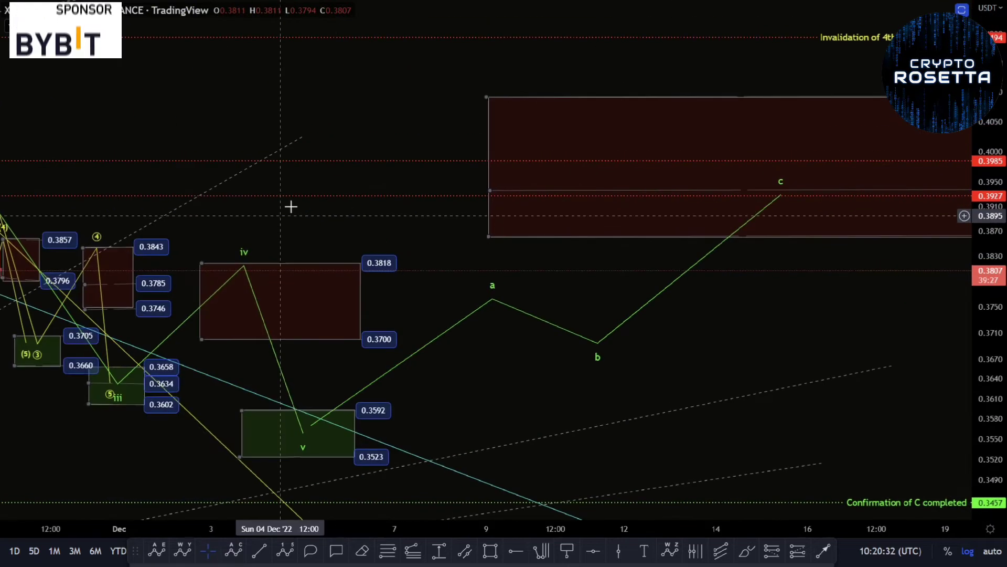
scroll(740, 252, "down", 5)
scroll(768, 277, "down", 3)
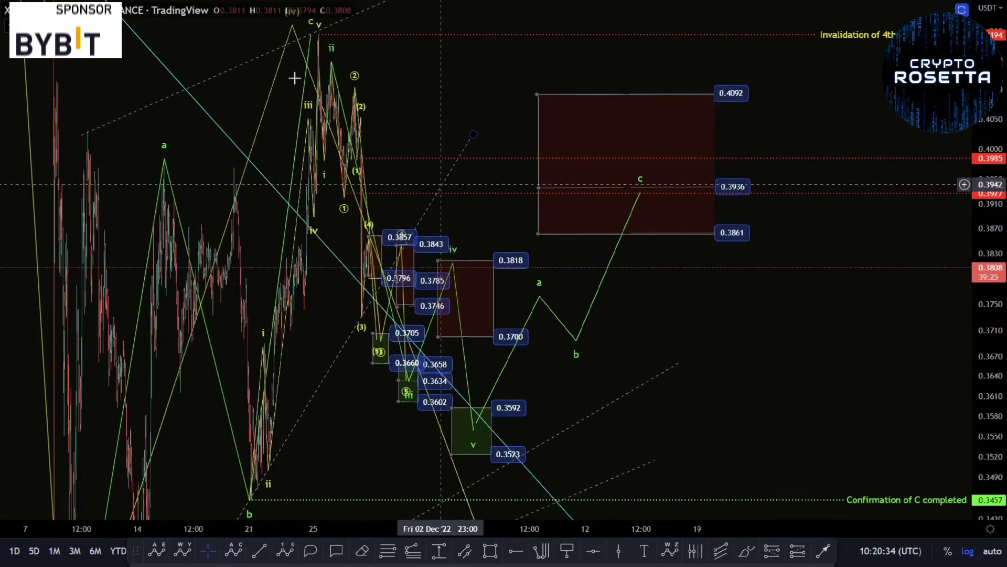
left_click(486, 436)
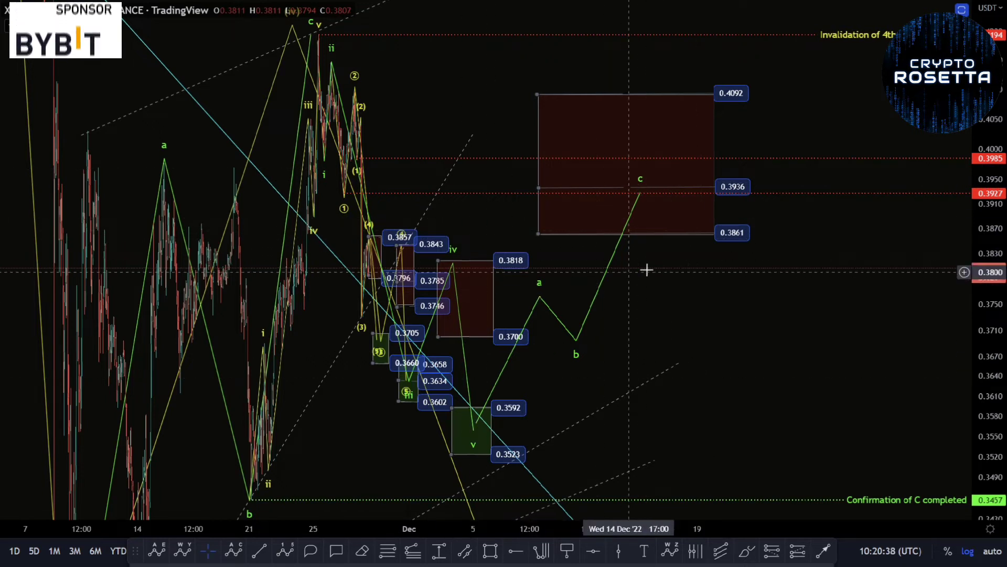
left_click(628, 95)
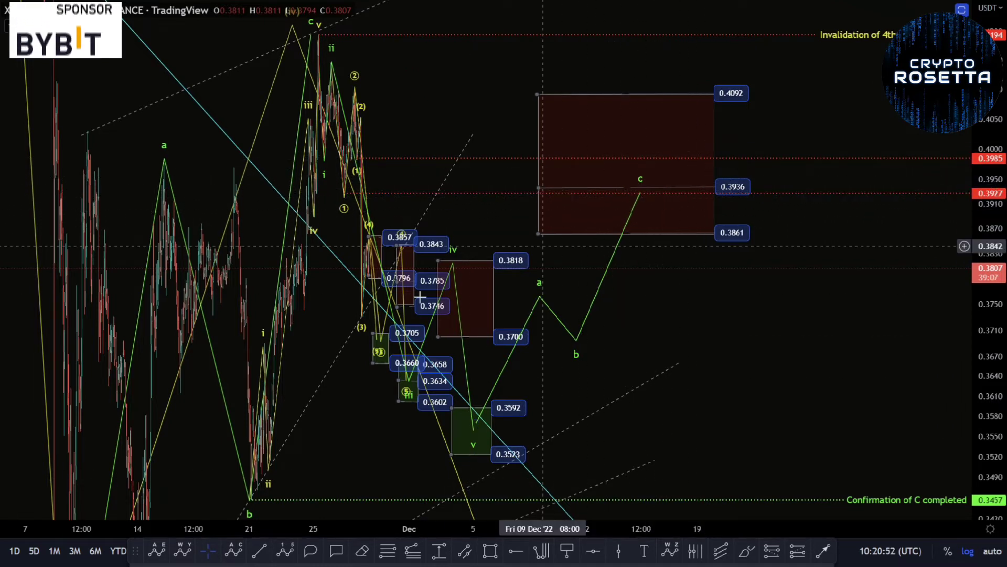
- Examine the projected decline through circled waves 3, 4 and 5 and green waves iii, iv and v with their target boxes
scroll(451, 310, "up", 5)
left_click_drag(983, 356, 983, 218)
left_click_drag(349, 205, 492, 283)
key("ctrl+z")
left_click_drag(454, 215, 696, 283)
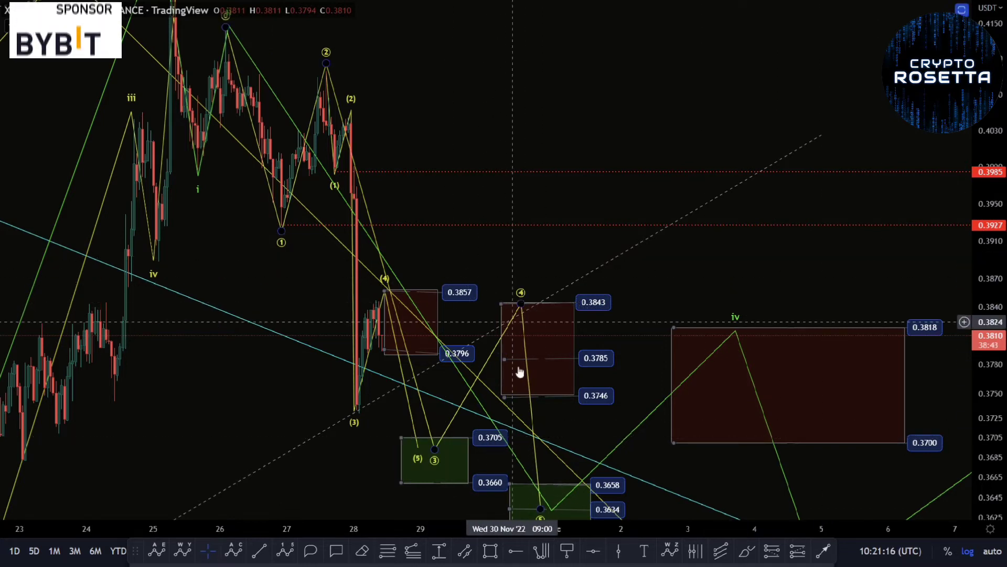
left_click_drag(623, 387, 623, 293)
left_click_drag(695, 172, 697, 198)
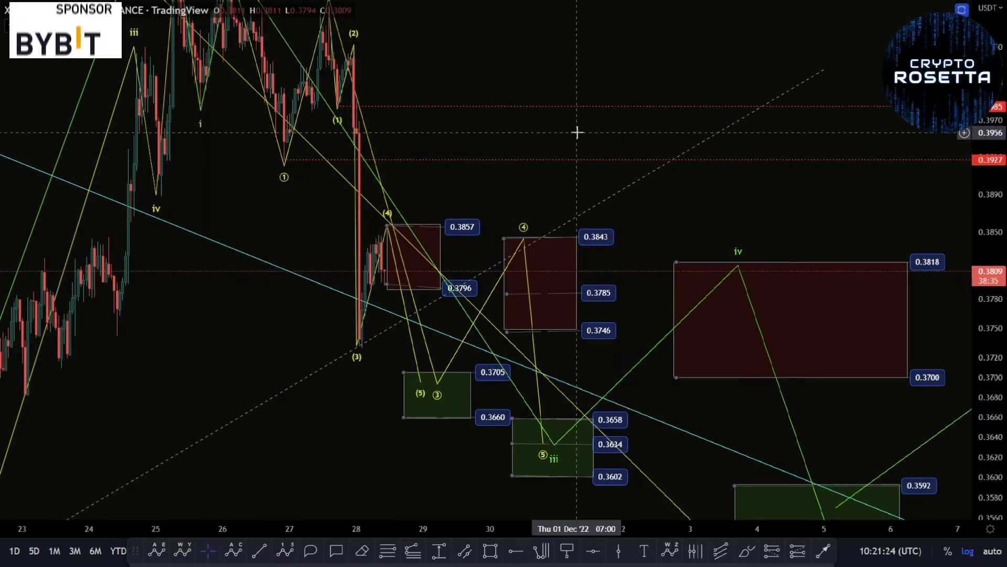
left_click_drag(576, 133, 547, 108)
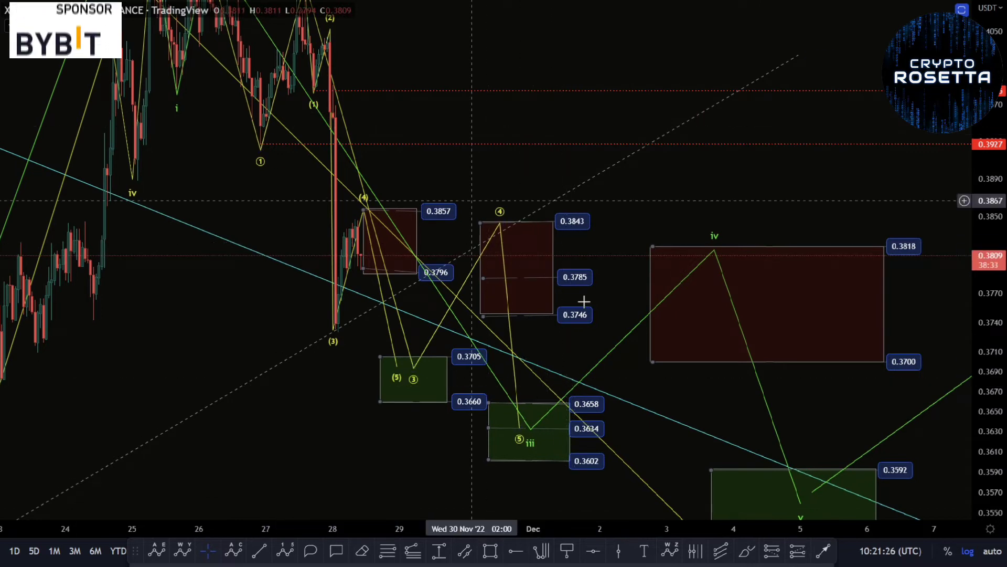
left_click_drag(779, 197, 674, 145)
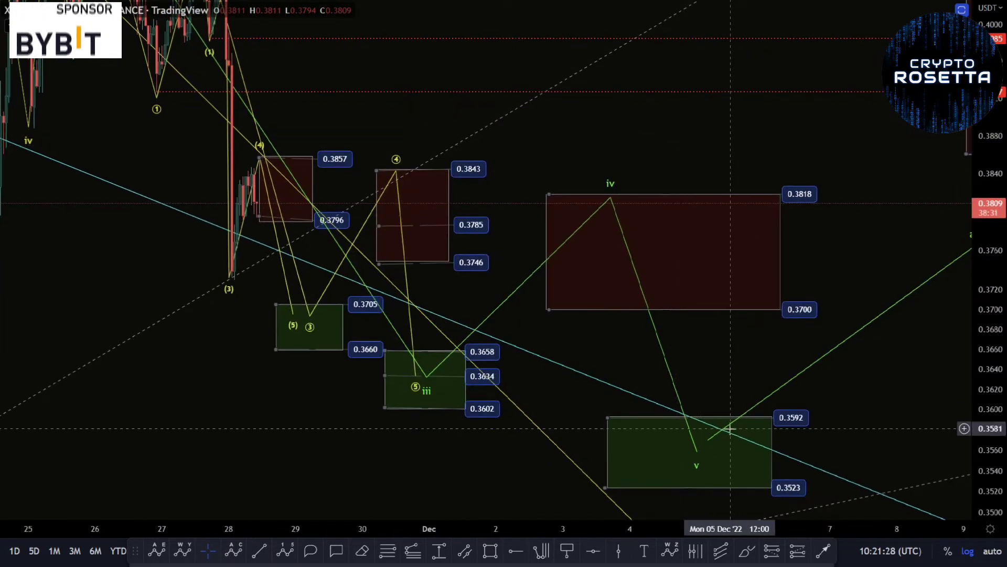
left_click_drag(587, 119, 610, 145)
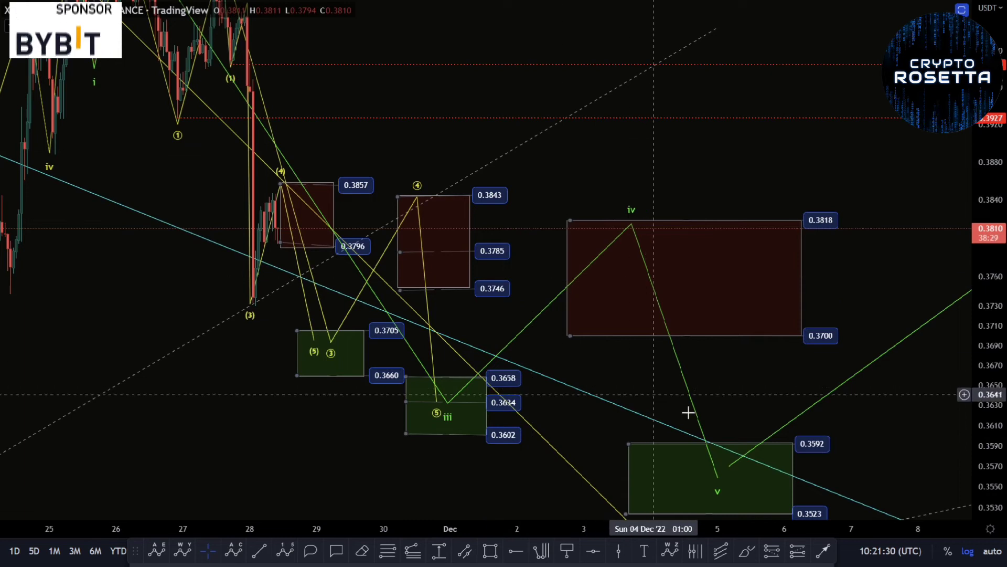
left_click_drag(650, 179, 654, 215)
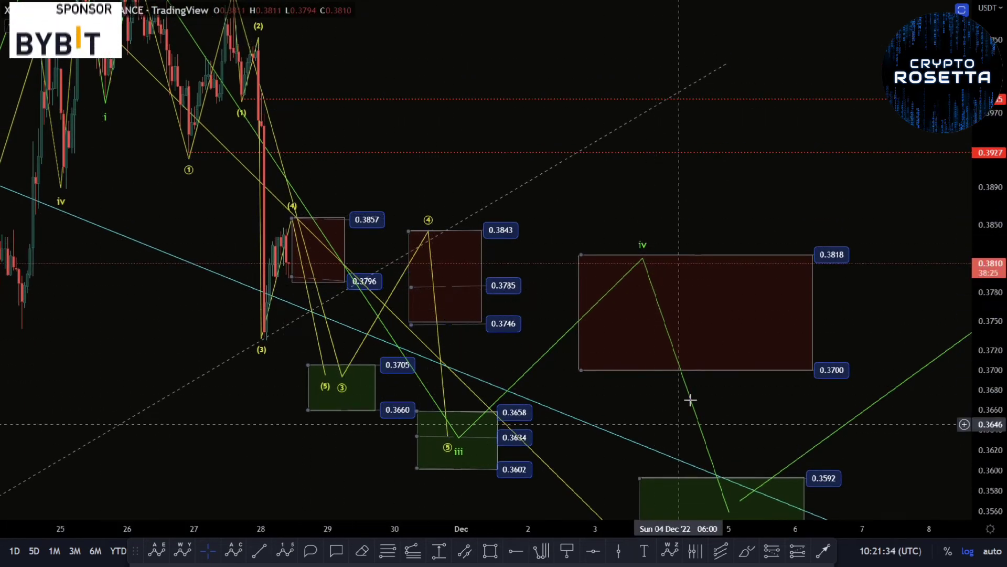
left_click_drag(749, 203, 657, 175)
left_click_drag(462, 195, 537, 265)
left_click_drag(434, 198, 491, 229)
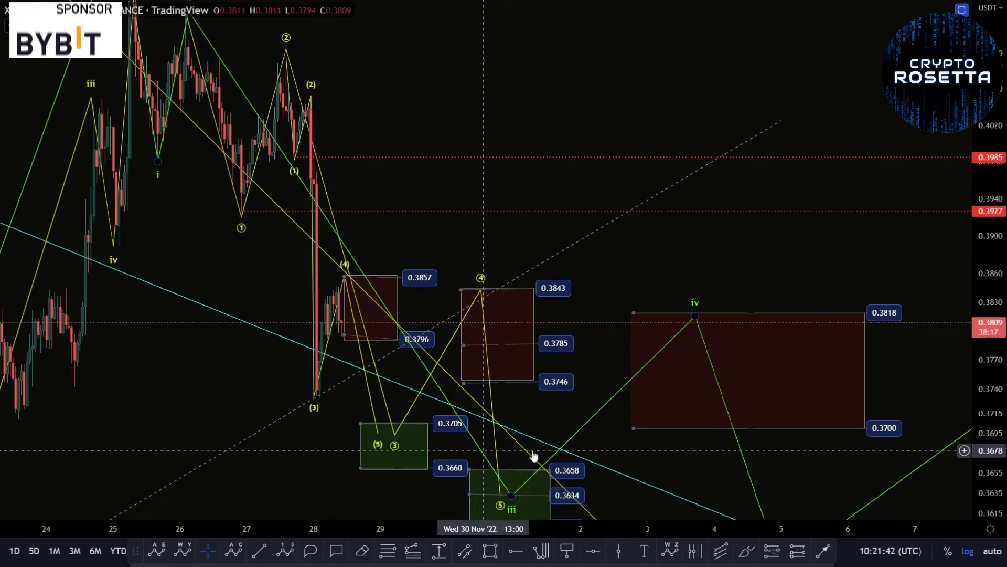
left_click_drag(687, 285, 684, 283)
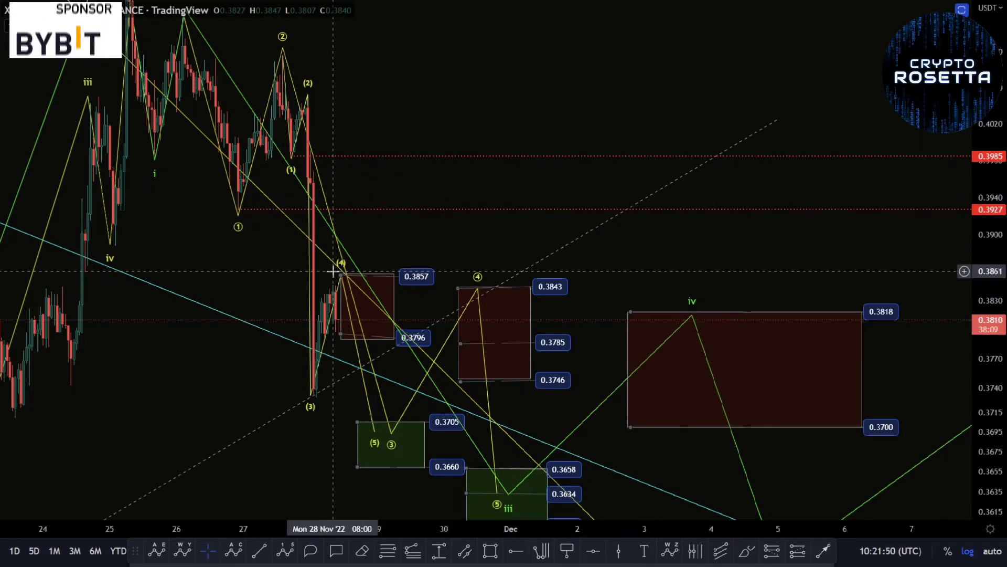
- Exit the fullscreen chart and switch to the second XRPUSDT chart, the 4-hour one in the BTC OLD layout
key("Escape")
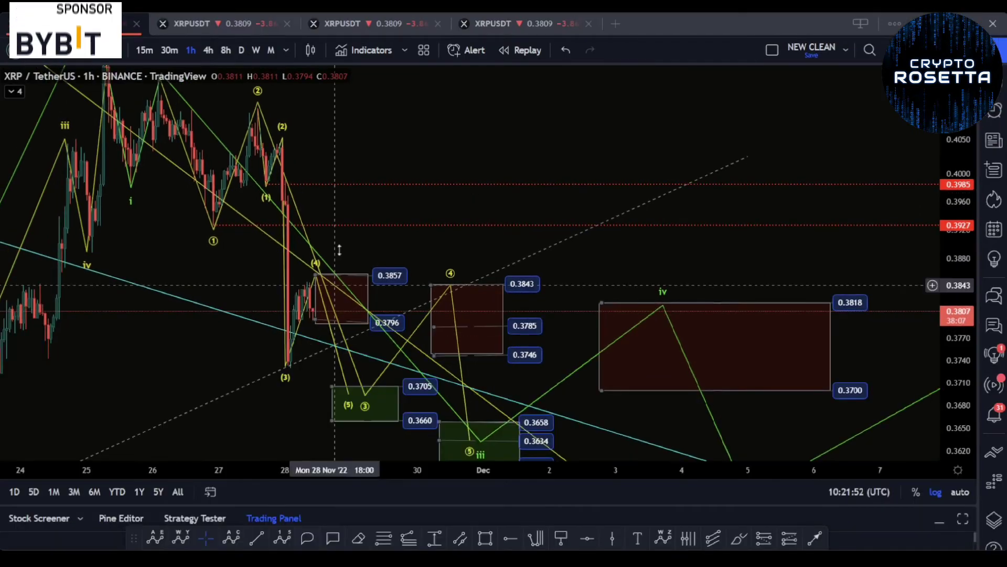
left_click(194, 24)
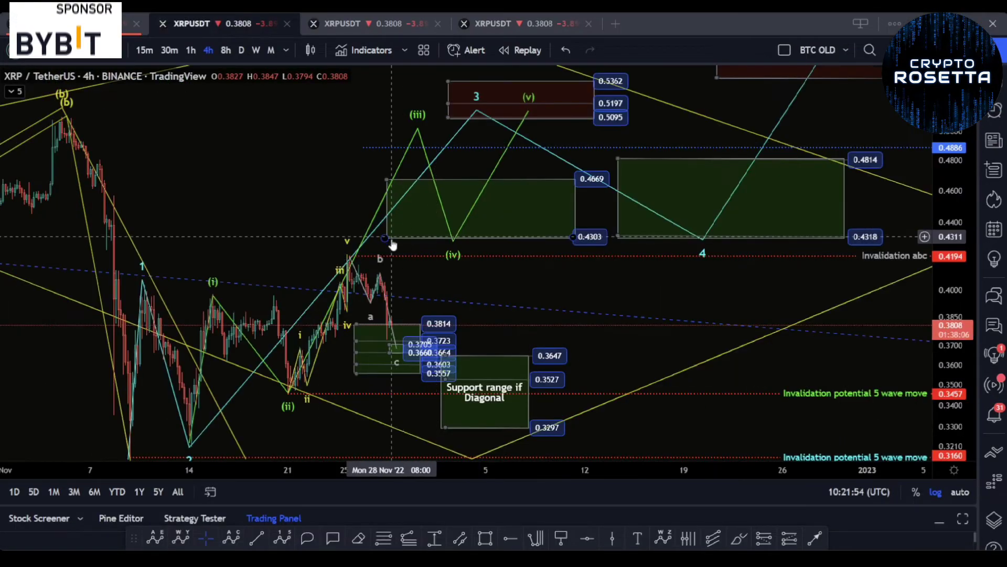
scroll(304, 263, "down", 3)
left_click_drag(365, 234, 330, 208)
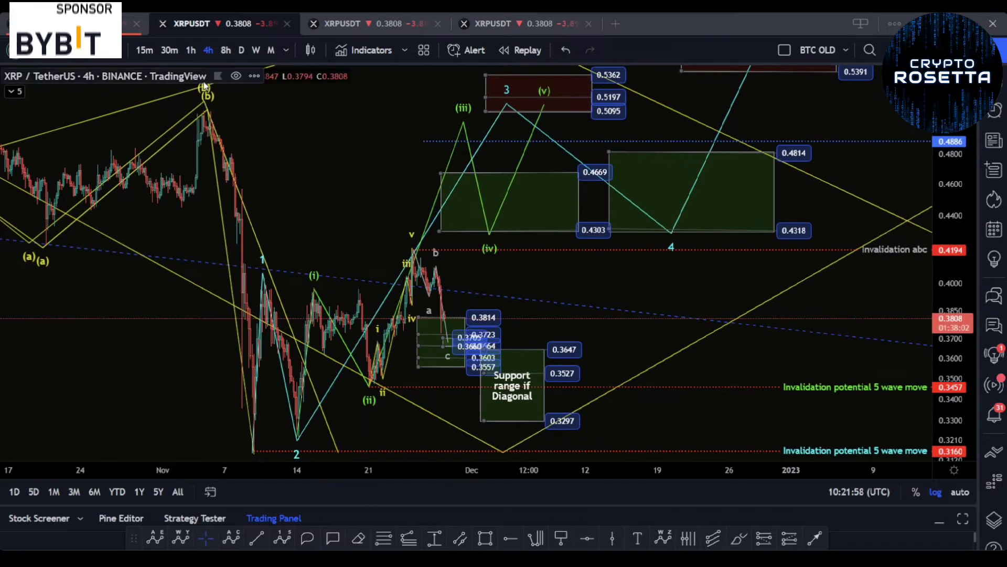
- Examine the 4-hour bullish wave count, its diagonal support range and the invalidation levels at 0.3457 and 0.3160
scroll(525, 341, "down", 3)
left_click_drag(717, 302, 631, 350)
scroll(633, 349, "down", 3)
left_click_drag(688, 334, 644, 295)
scroll(430, 406, "up", 8)
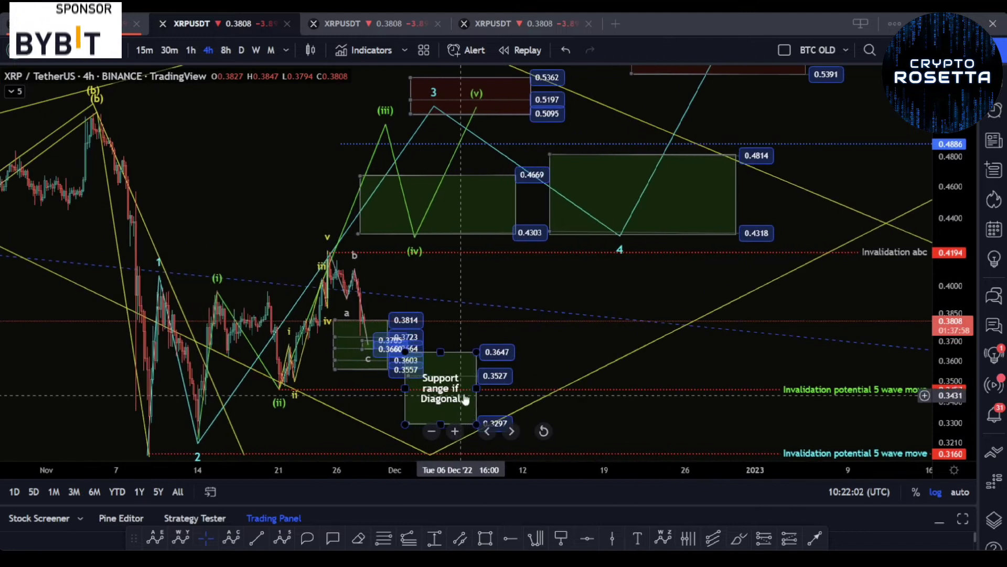
scroll(486, 387, "up", 3)
scroll(954, 363, "up", 5)
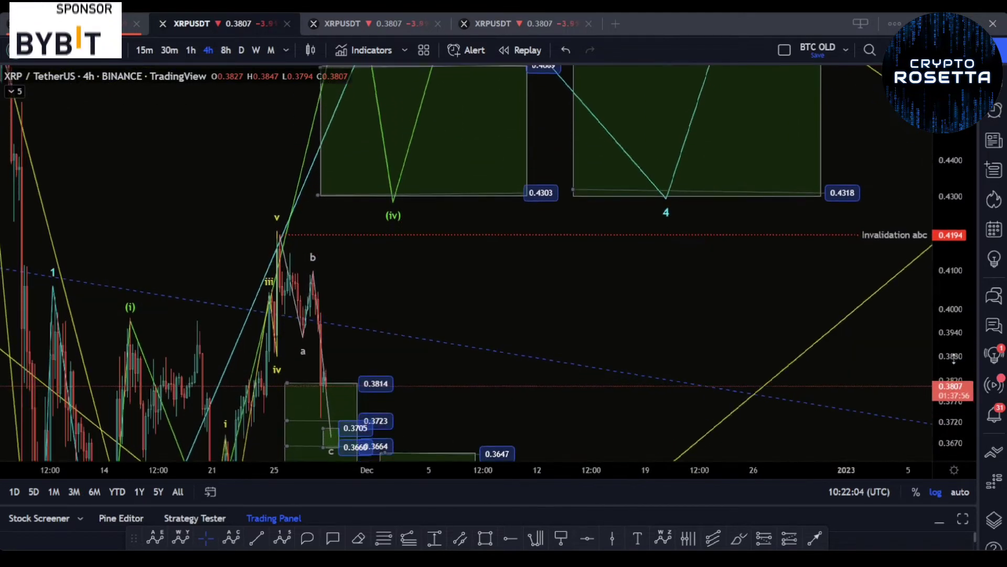
left_click_drag(954, 359, 954, 347)
left_click_drag(501, 292, 638, 103)
left_click_drag(352, 411, 362, 261)
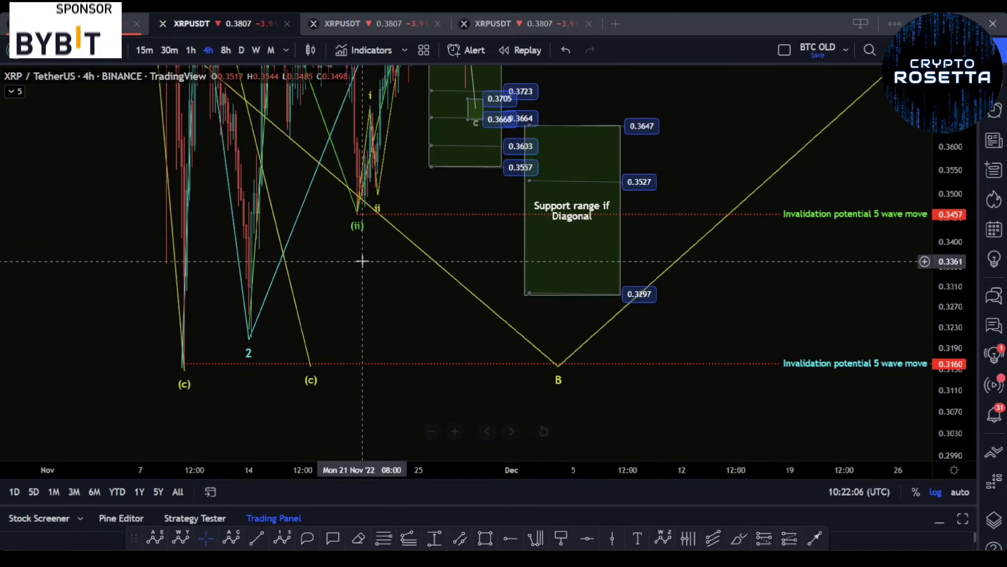
- Show the 4-hour chart in fullscreen, framed on the white abc correction and its green support boxes
key("shift+f")
left_click_drag(395, 371, 377, 451)
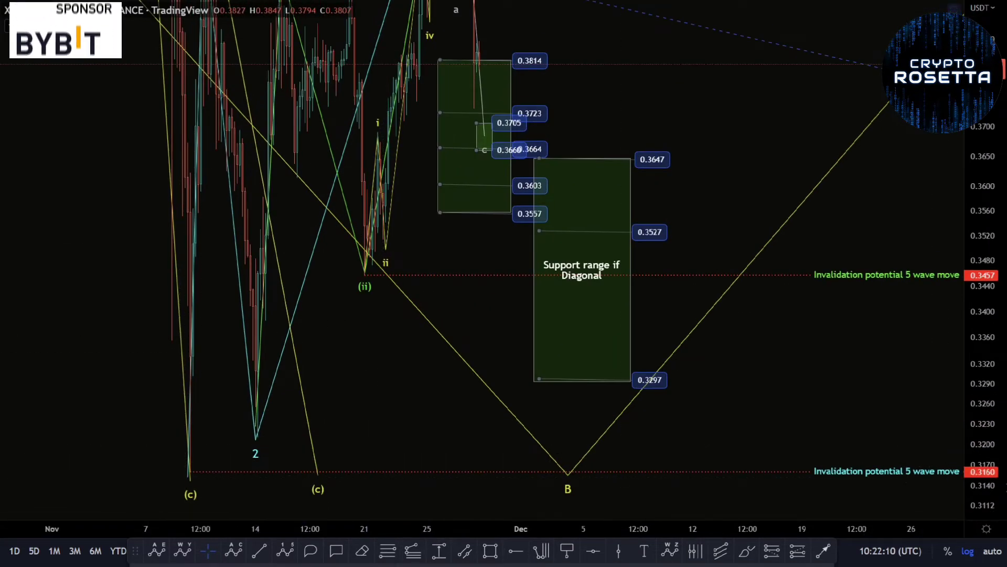
left_click_drag(811, 325, 790, 477)
left_click_drag(977, 105, 970, 252)
scroll(960, 251, "down", 4)
scroll(749, 271, "up", 4)
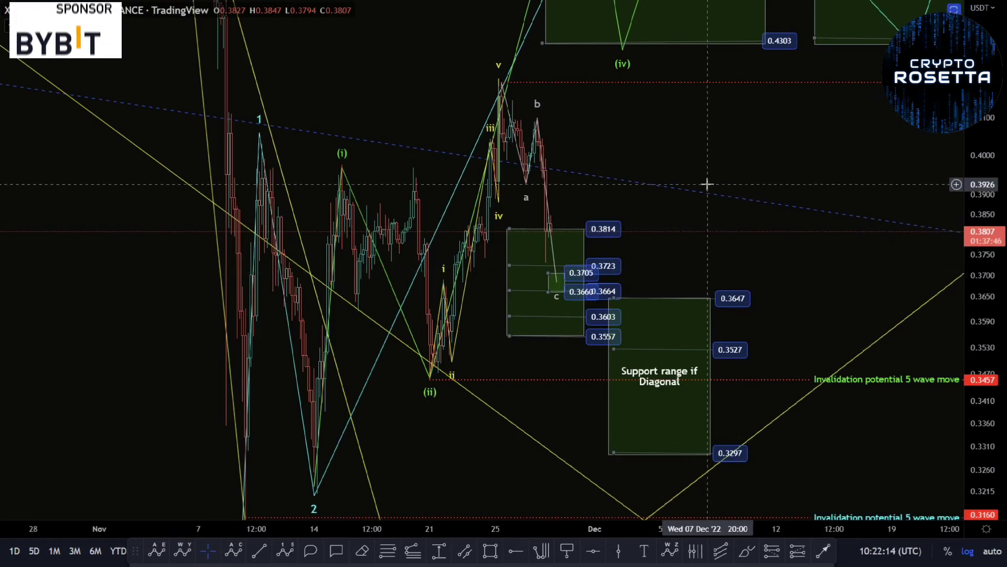
left_click_drag(713, 182, 679, 183)
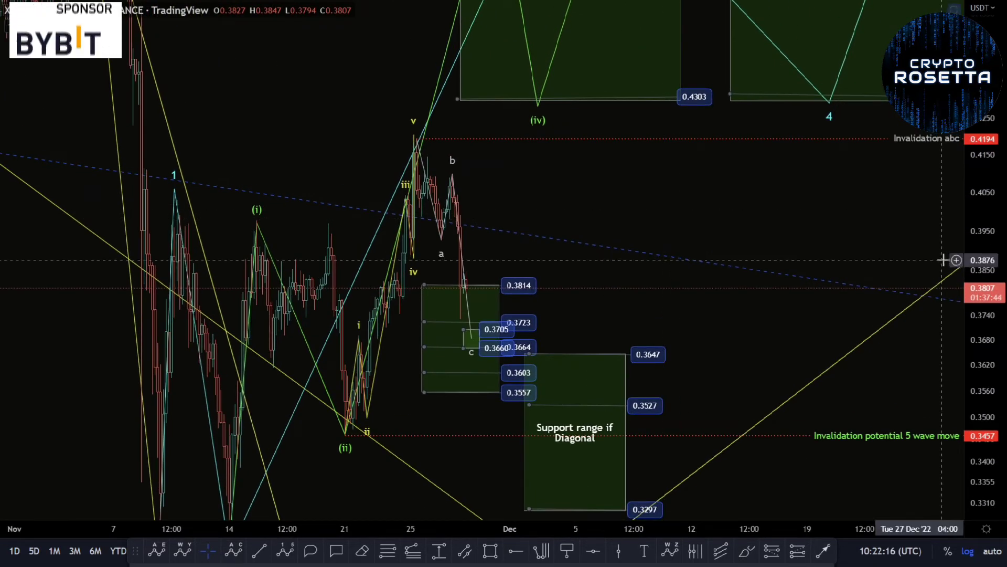
- Examine the 4-hour rise from blue wave 2 through green waves (i) and (ii) and the yellow i to v subwaves
scroll(944, 259, "down", 3)
scroll(779, 273, "up", 9)
left_click_drag(566, 257, 717, 241)
left_click_drag(991, 264, 991, 331)
left_click_drag(578, 236, 716, 227)
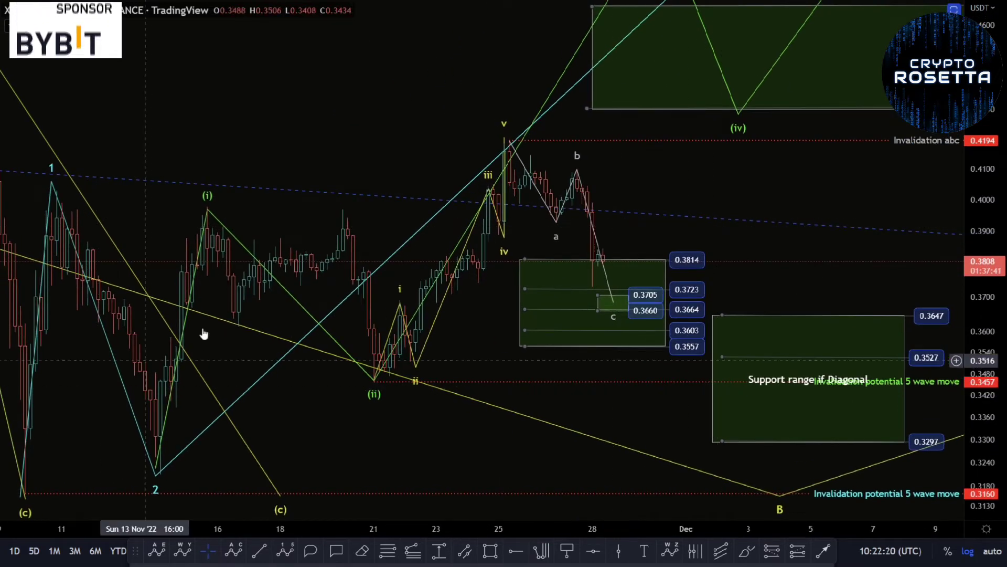
left_click_drag(397, 177, 298, 312)
scroll(554, 294, "down", 2)
left_click_drag(637, 312, 627, 298)
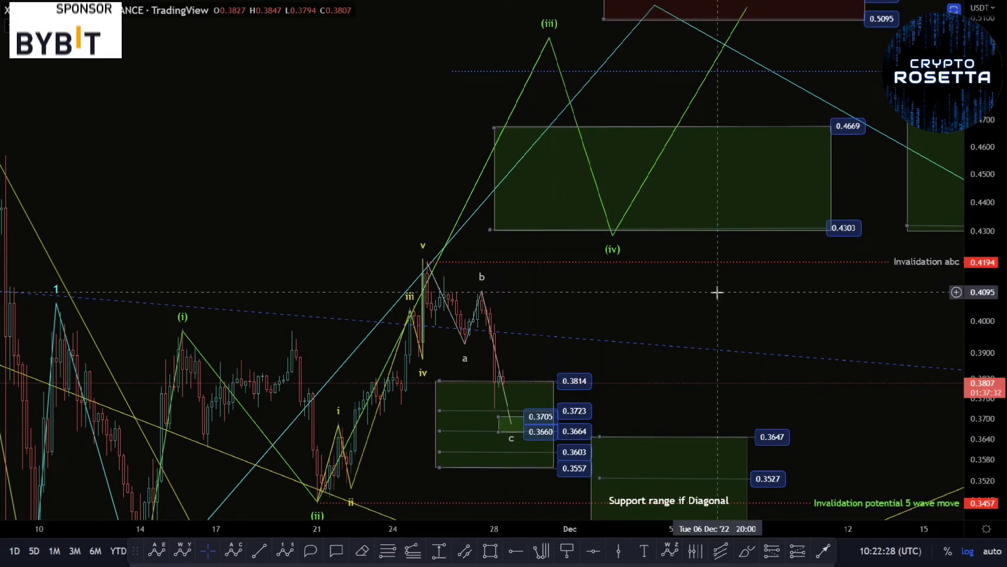
- Examine the white abc correction, its c target within the 0.3557 to 0.3814 support box, and the abc invalidation level at 0.4194
left_click_drag(731, 284, 735, 269)
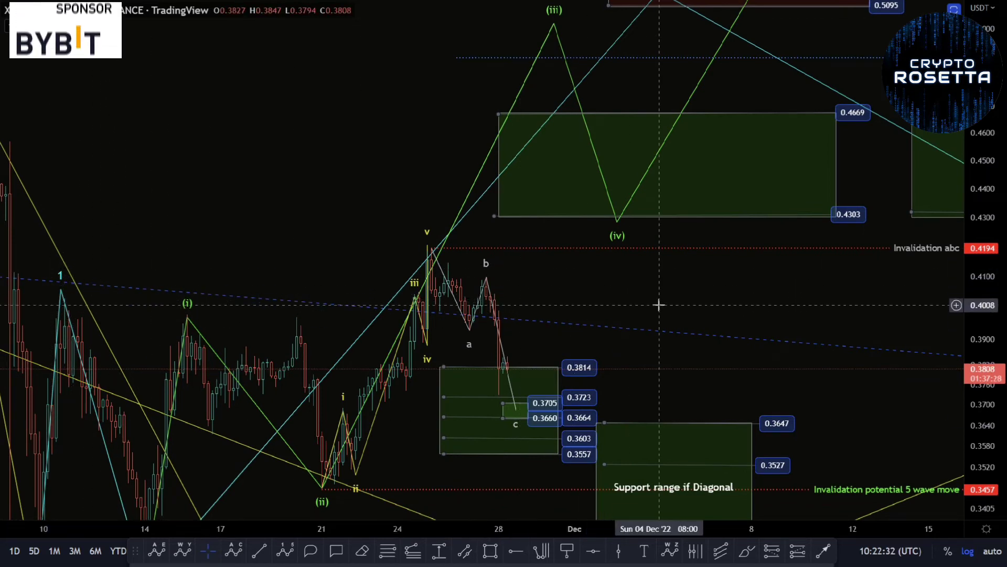
left_click_drag(618, 259, 605, 235)
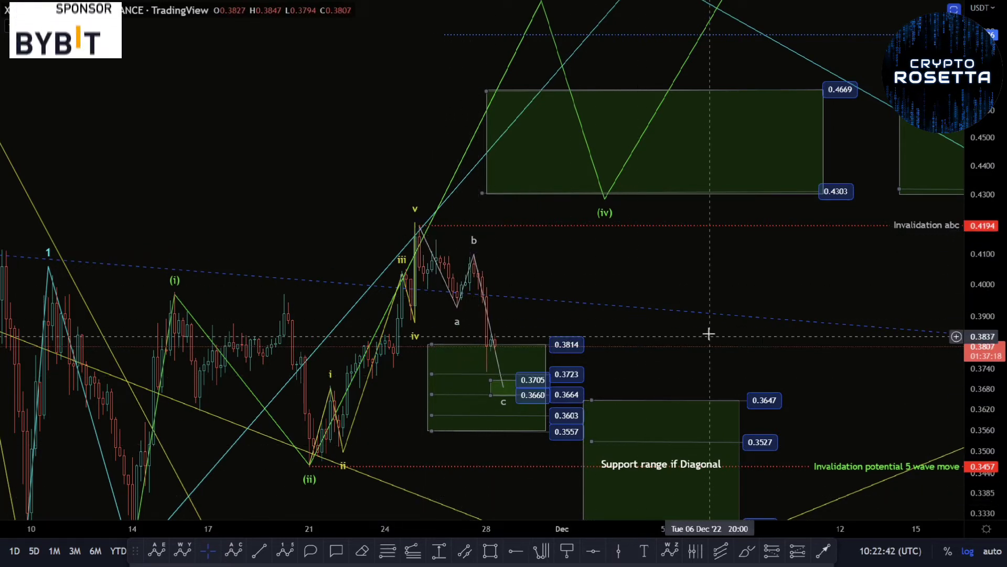
left_click_drag(676, 256, 660, 213)
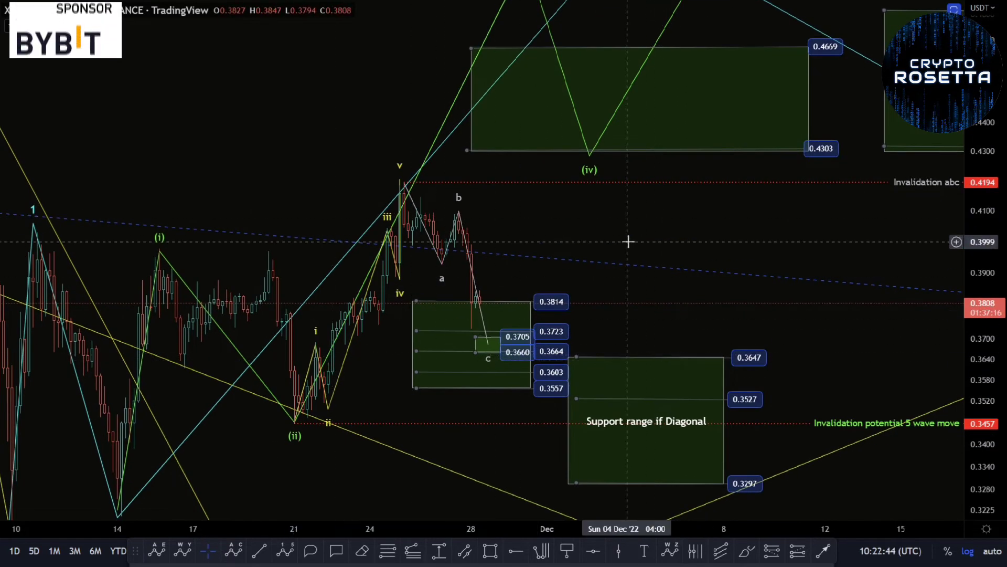
left_click_drag(627, 242, 617, 243)
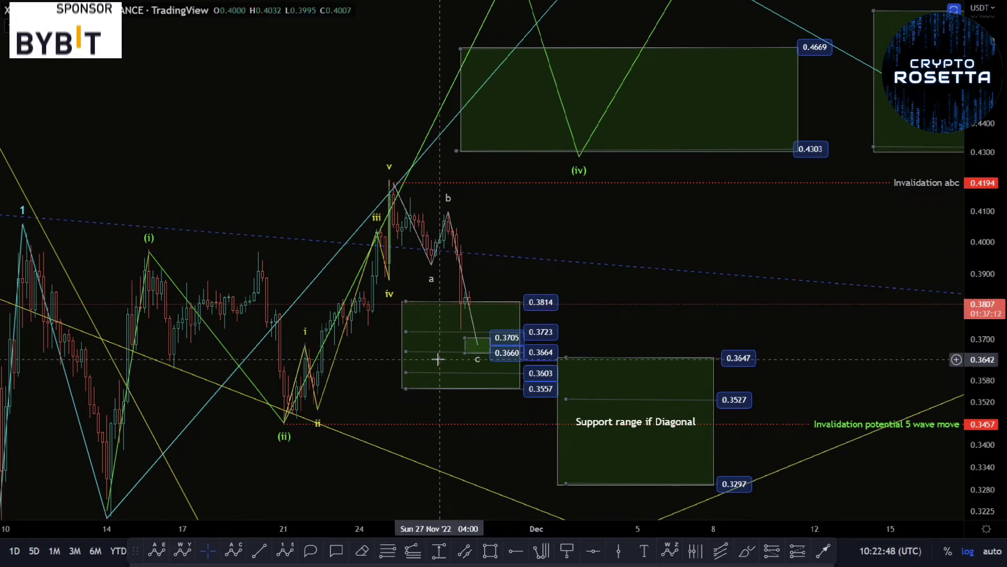
scroll(439, 419, "up", 2)
left_click_drag(982, 307, 981, 230)
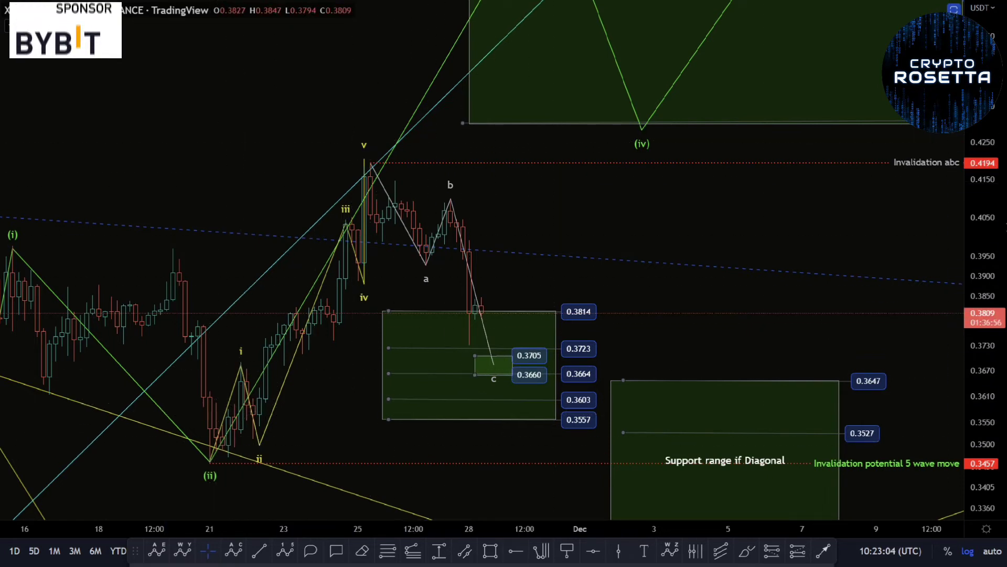
- Draw a trend-based Fibonacci extension from the green (ii) low to the yellow v high and down to about 0.3687 near wave c
scroll(603, 281, "down", 4)
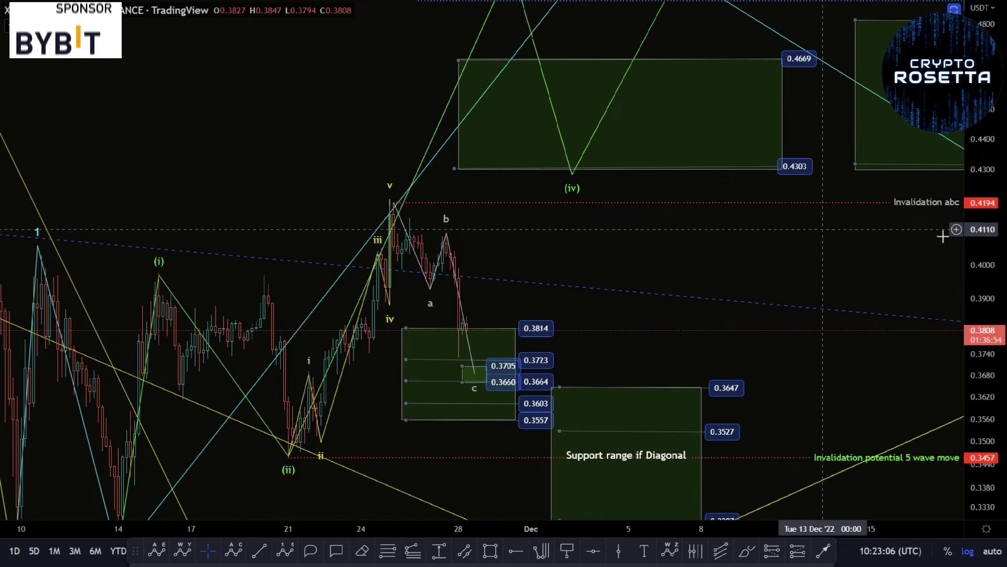
scroll(821, 229, "down", 5)
left_click_drag(628, 254, 556, 269)
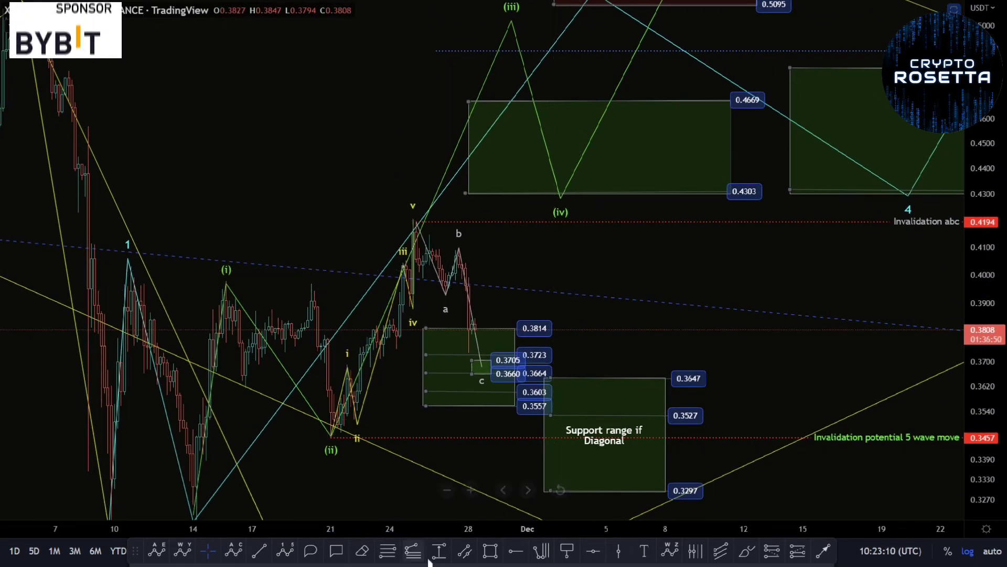
left_click(413, 551)
left_click(330, 437)
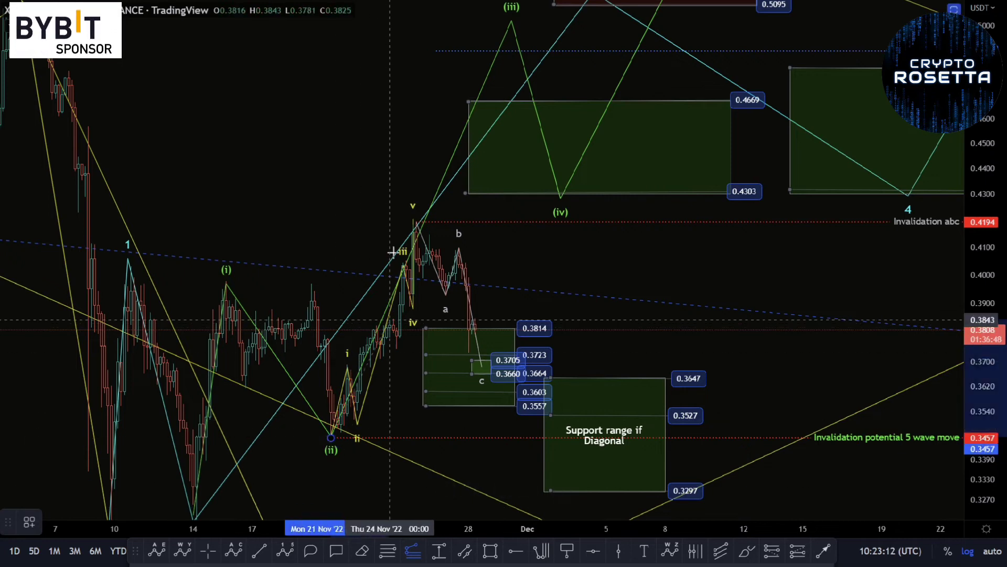
left_click(415, 219)
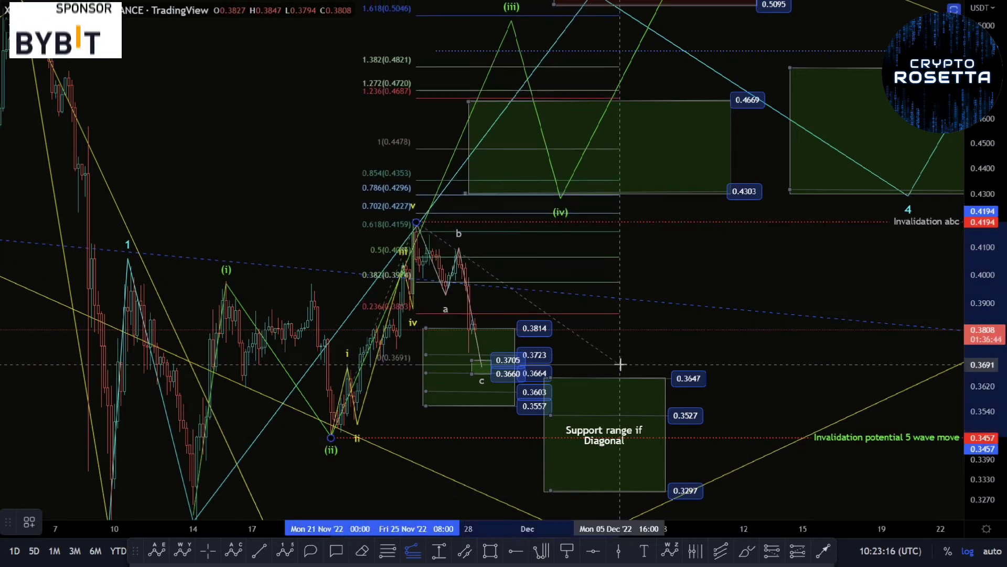
left_click(620, 366)
- Compare the 1.618 extension level with the projected green wave (iii) top, and check the 0.3457 invalidation level
left_click_drag(745, 283, 706, 400)
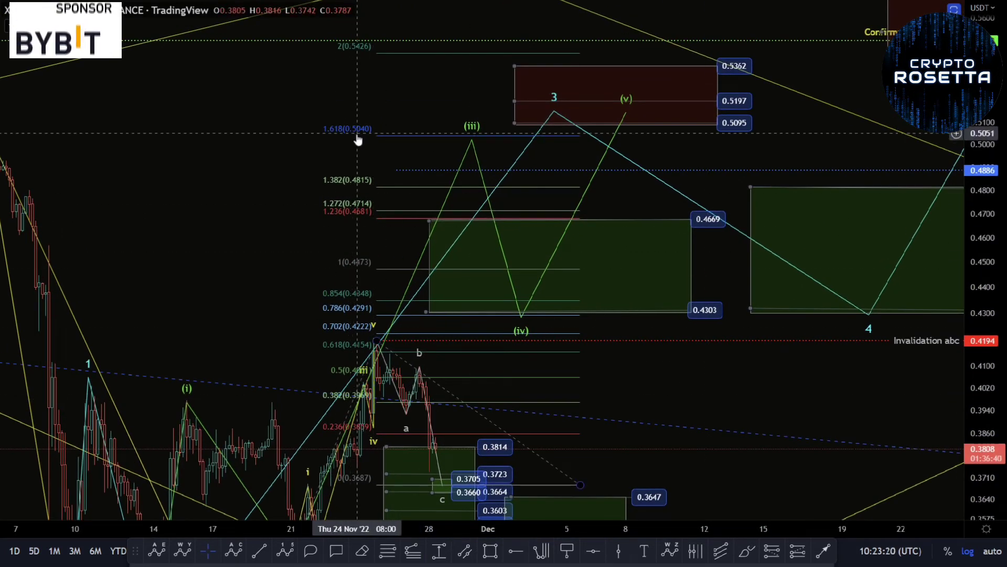
left_click_drag(684, 401, 698, 295)
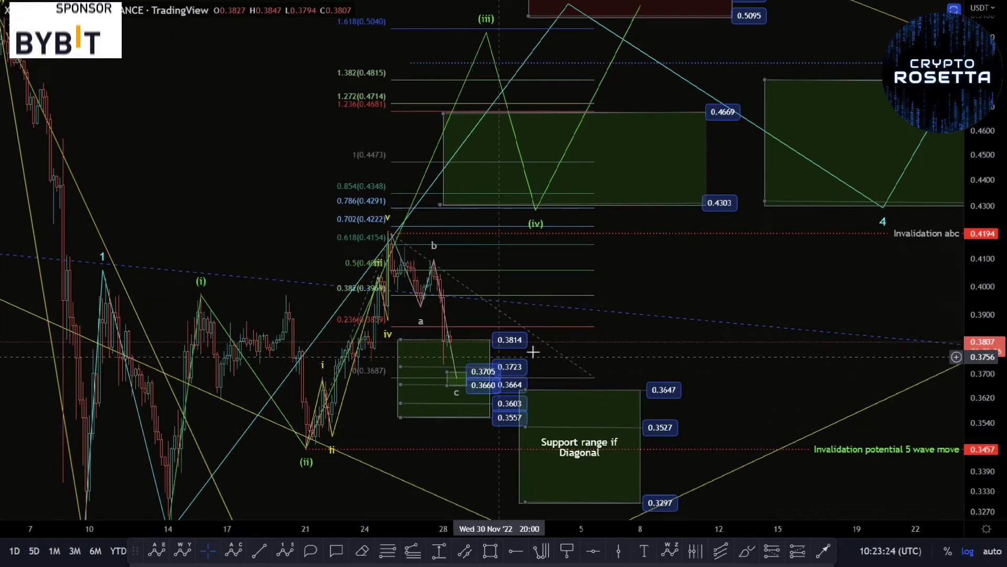
left_click_drag(765, 325, 759, 316)
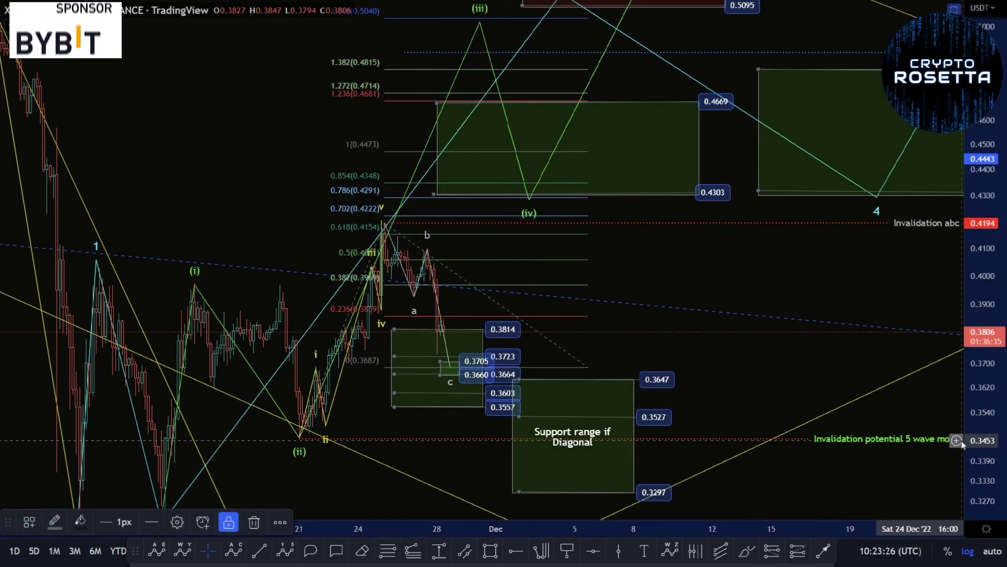
left_click_drag(752, 356, 751, 320)
left_click_drag(714, 217, 706, 253)
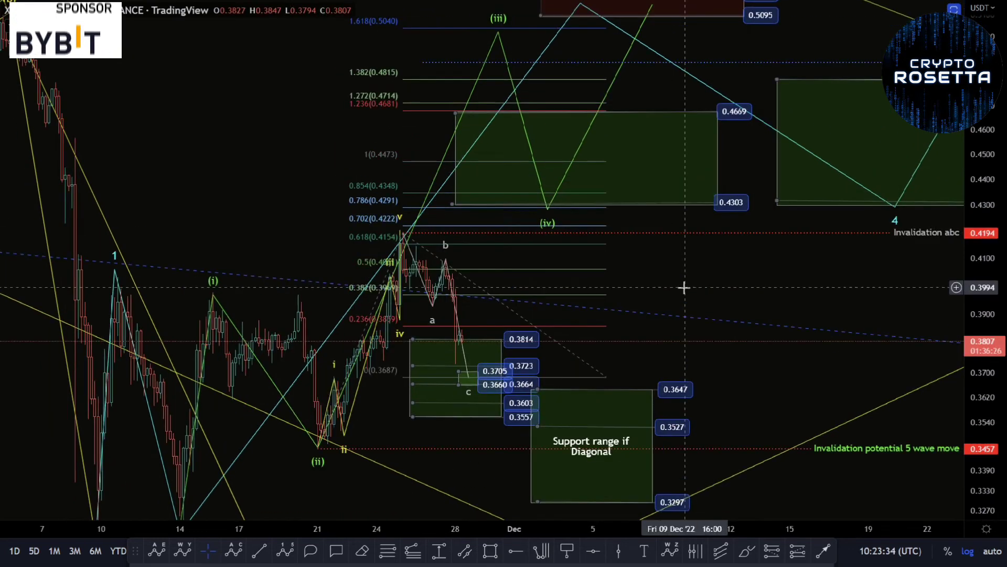
- Resize the green wave (iv) target box, raising its lower edge to about 0.453 and extending its right edge slightly
left_click(742, 151)
left_click_drag(742, 150, 744, 148)
- Delete the trend-based Fibonacci extension after checking the 0.3160 invalidation level
left_click_drag(735, 272, 722, 144)
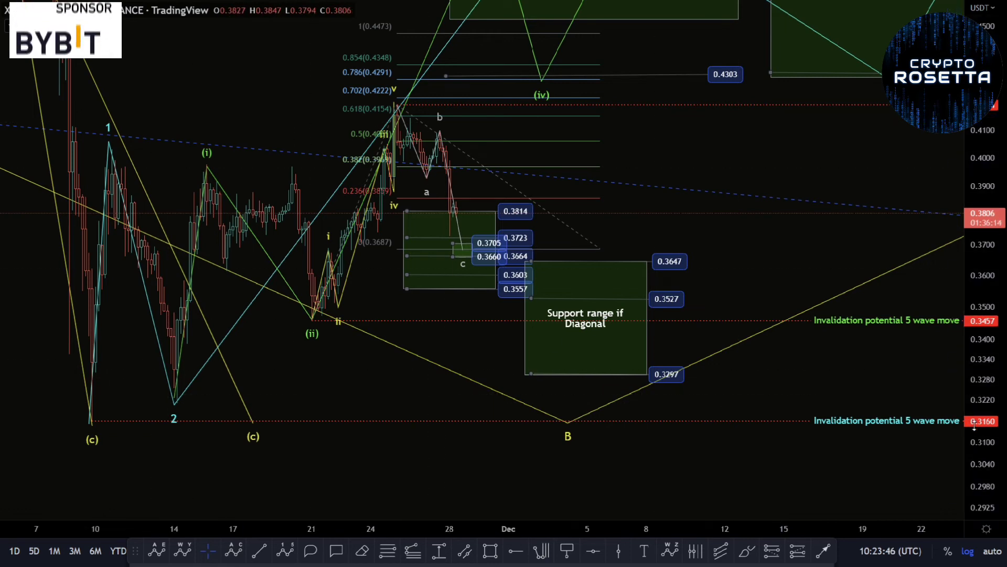
left_click_drag(688, 139, 689, 267)
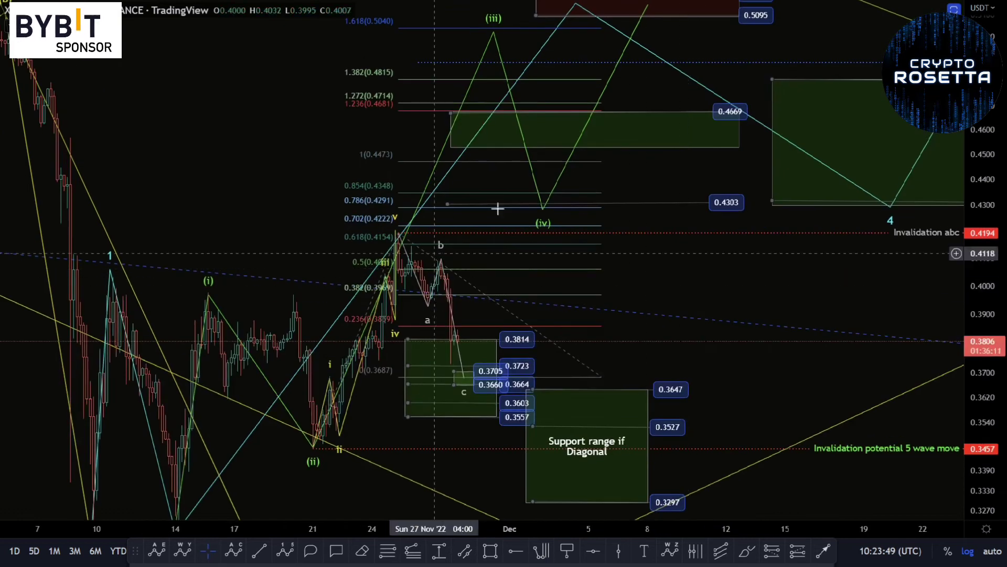
left_click(570, 275)
key("Delete")
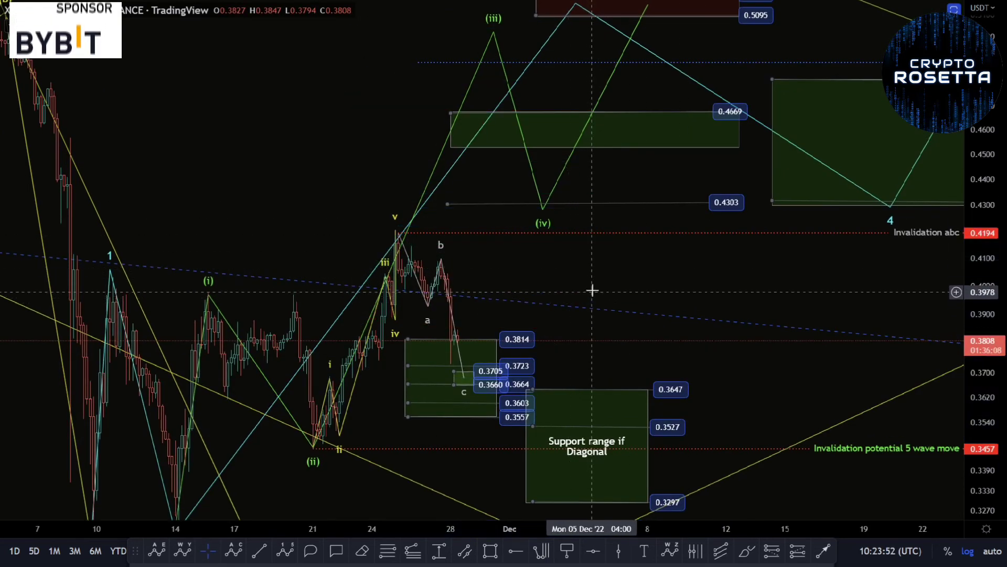
- Examine the abc pullback against the diagonal support range of 0.3647 to 0.3297 and the invalidation levels at 0.4194, 0.3457 and 0.3160
left_click_drag(592, 292, 621, 174)
left_click_drag(686, 190, 677, 278)
scroll(712, 280, "down", 1)
scroll(711, 280, "down", 1)
left_click_drag(769, 262, 617, 207)
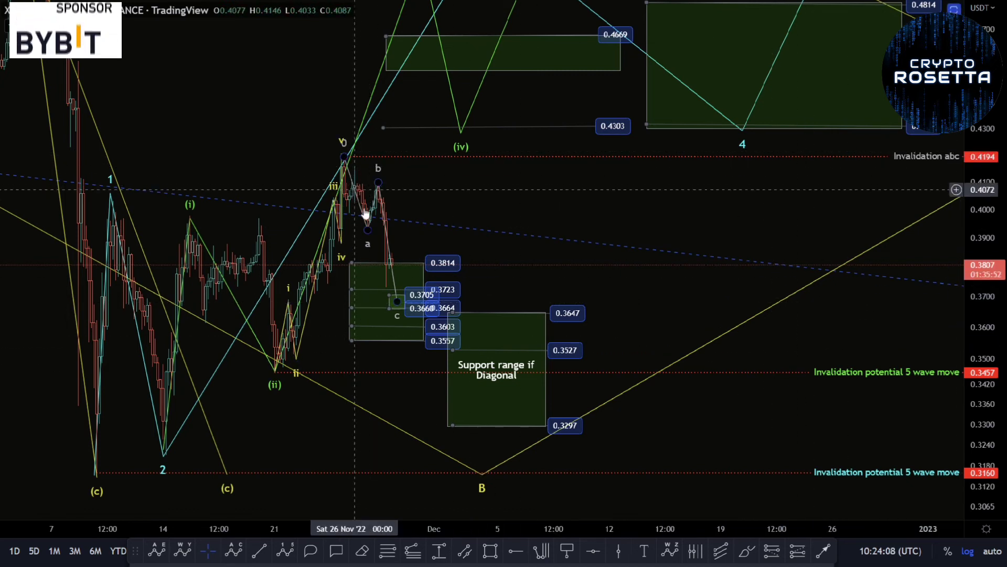
left_click(442, 349)
left_click(367, 177)
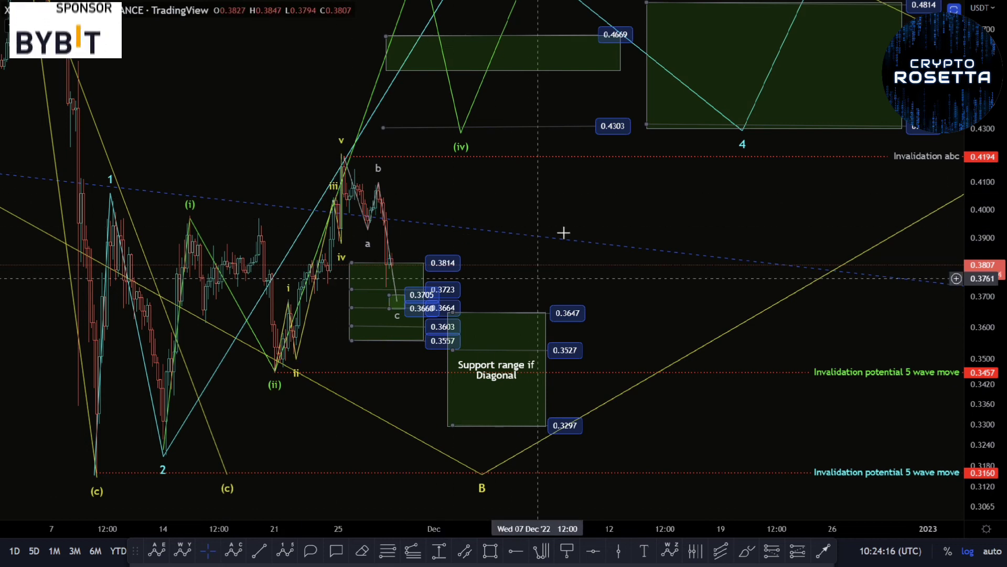
left_click(539, 361)
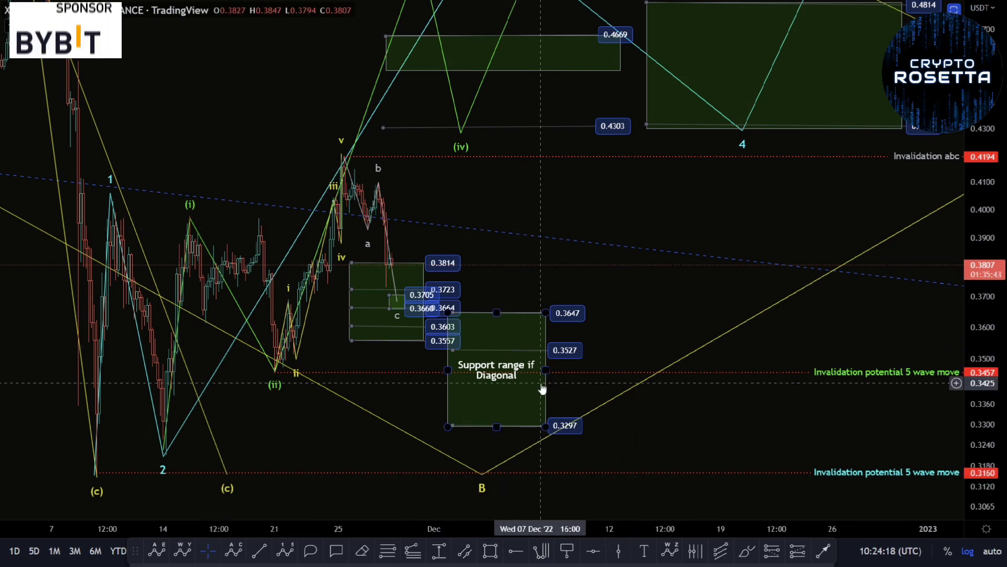
key("Escape")
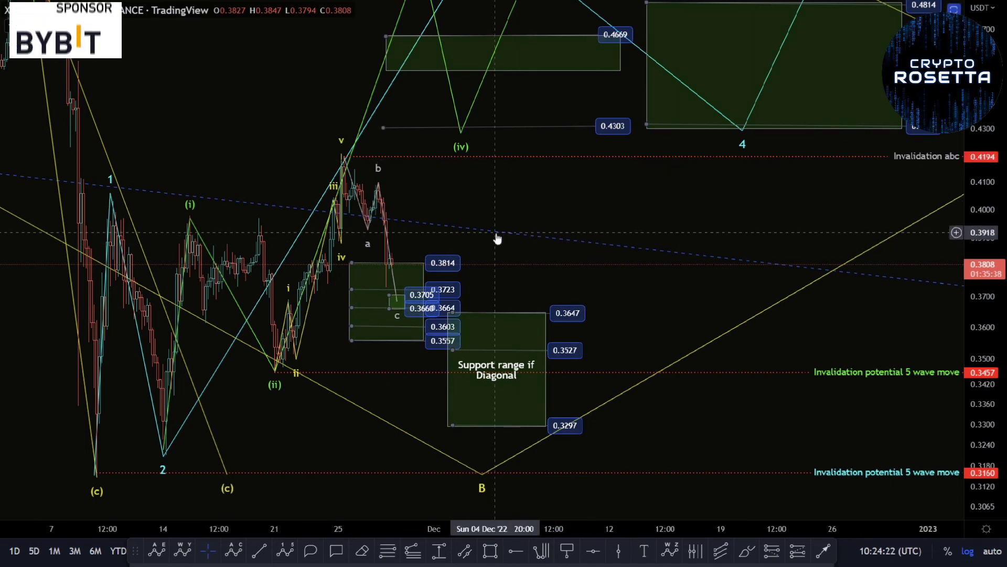
mouse_move(477, 222)
left_mouse_down()
mouse_move(513, 253)
mouse_move(501, 266)
mouse_move(500, 314)
mouse_move(491, 235)
left_mouse_up()
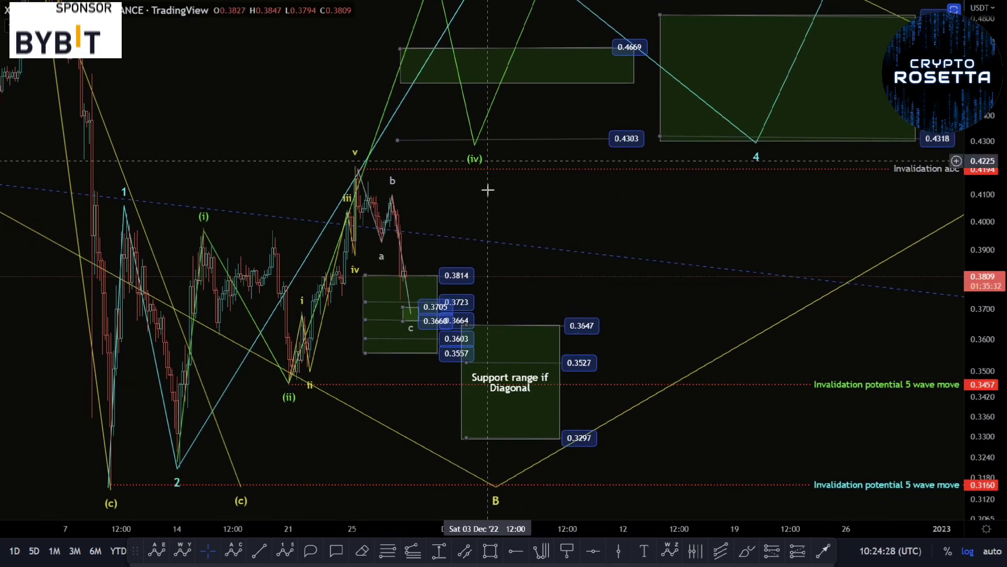
left_click_drag(535, 209, 494, 194)
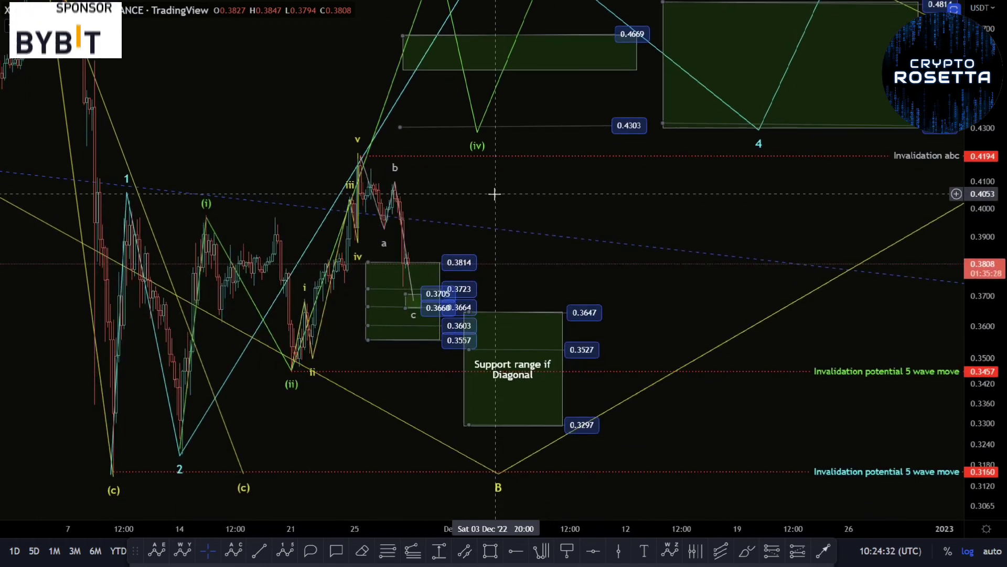